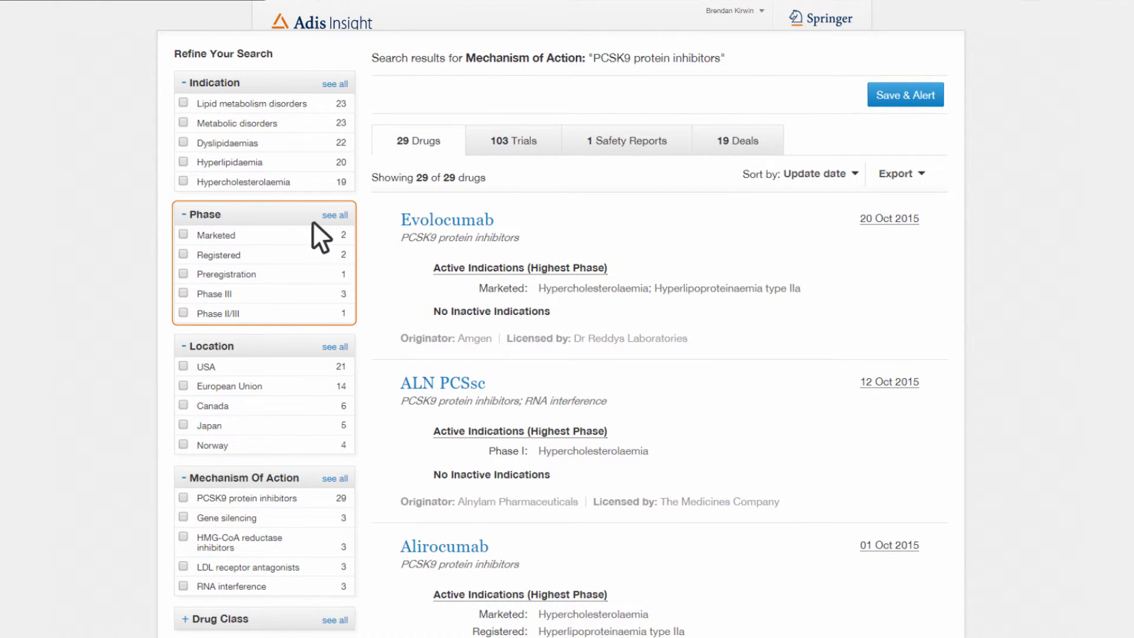
Review the full list of drug classes for the PCSK9 inhibitor results.
scroll(283, 295, "down", 2)
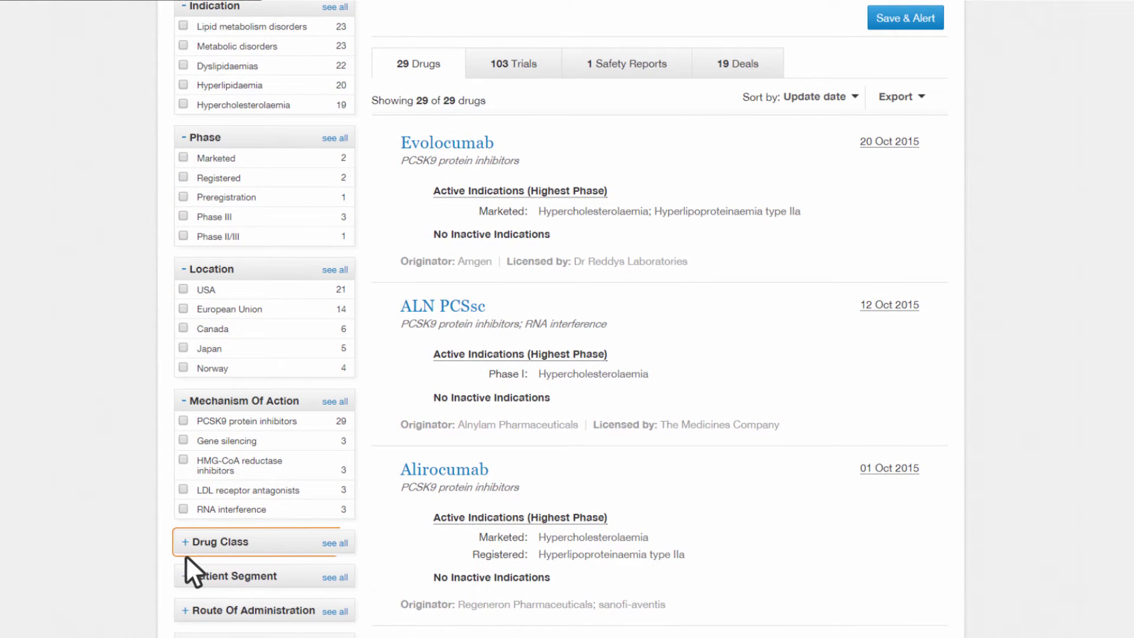
left_click(334, 543)
scroll(900, 186, "down", 3)
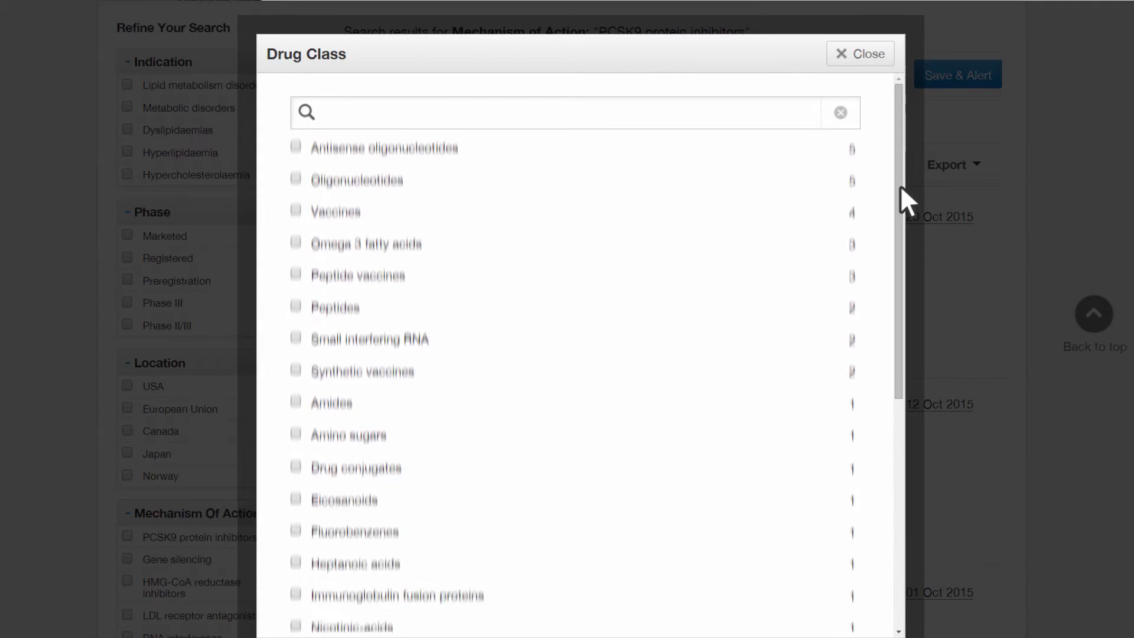
scroll(900, 185, "down", 4)
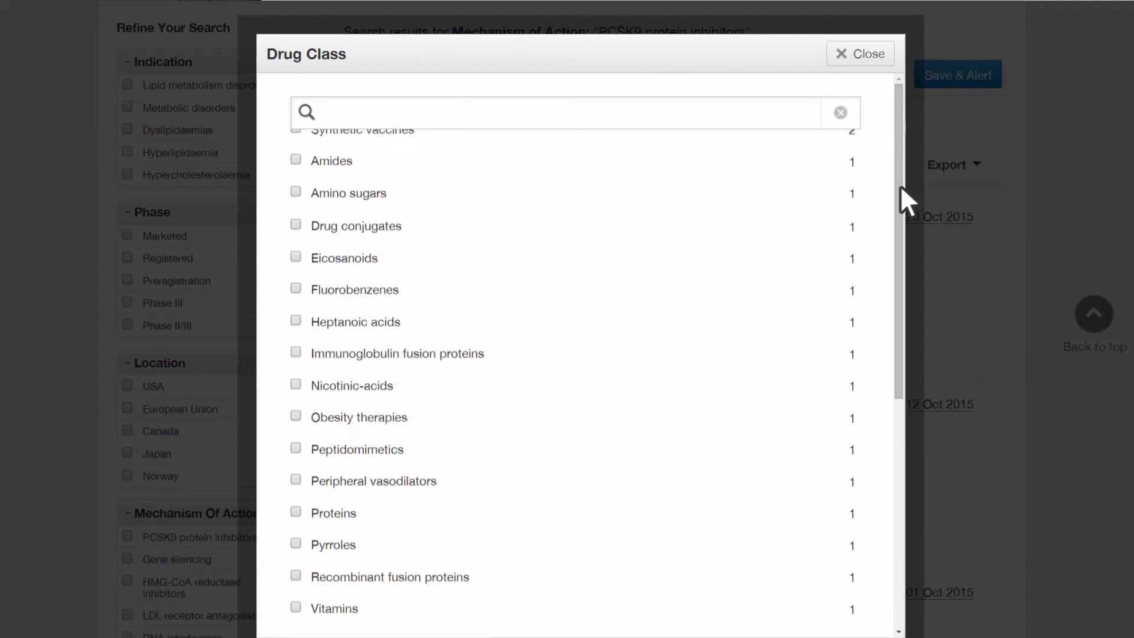
scroll(899, 185, "up", 7)
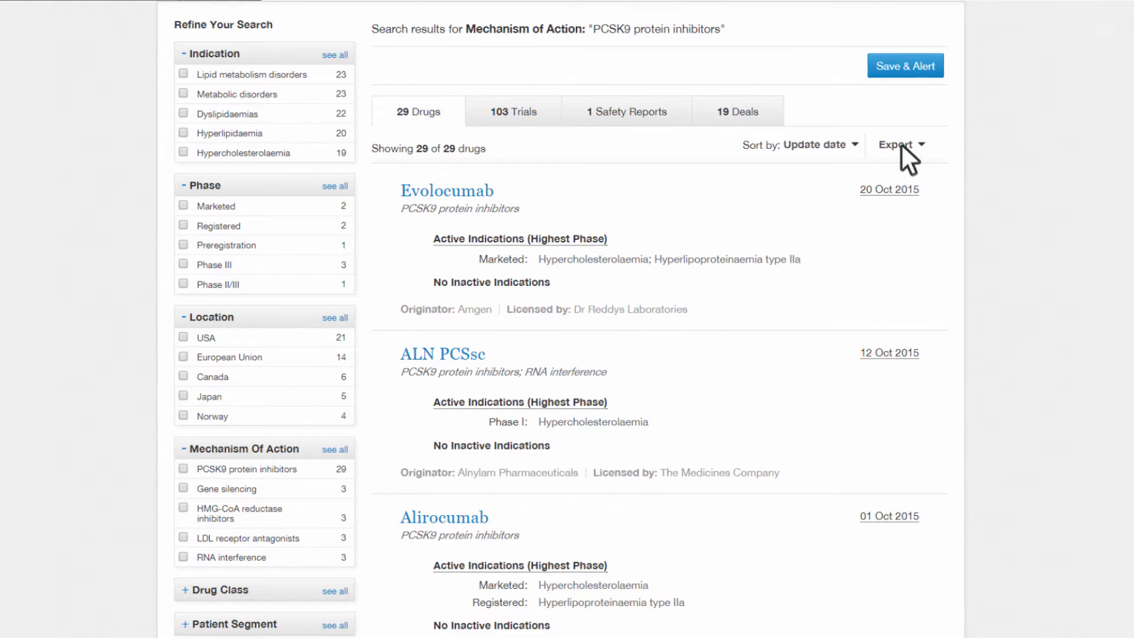
Export all 29 PCSK9 drugs to BizInt.
left_click(900, 145)
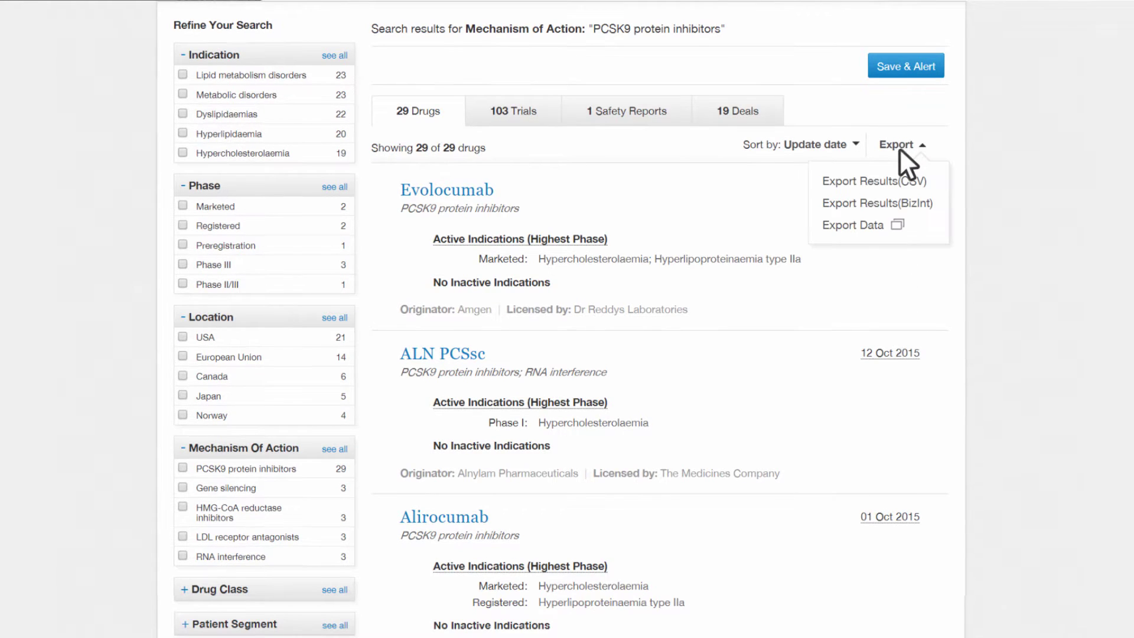
left_click(878, 201)
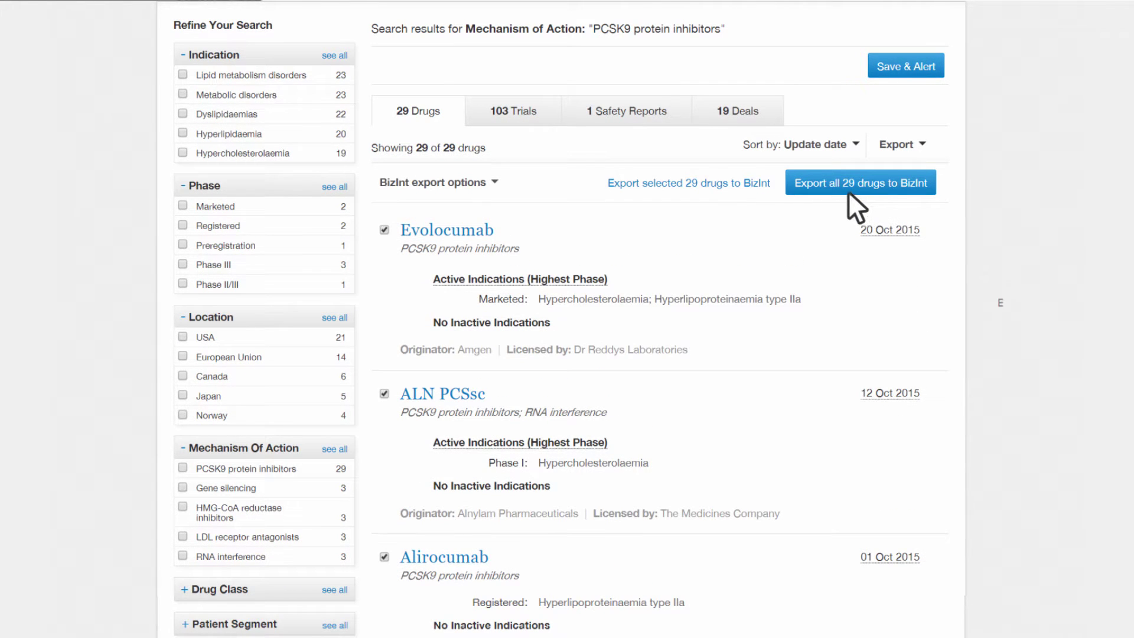
left_click(831, 185)
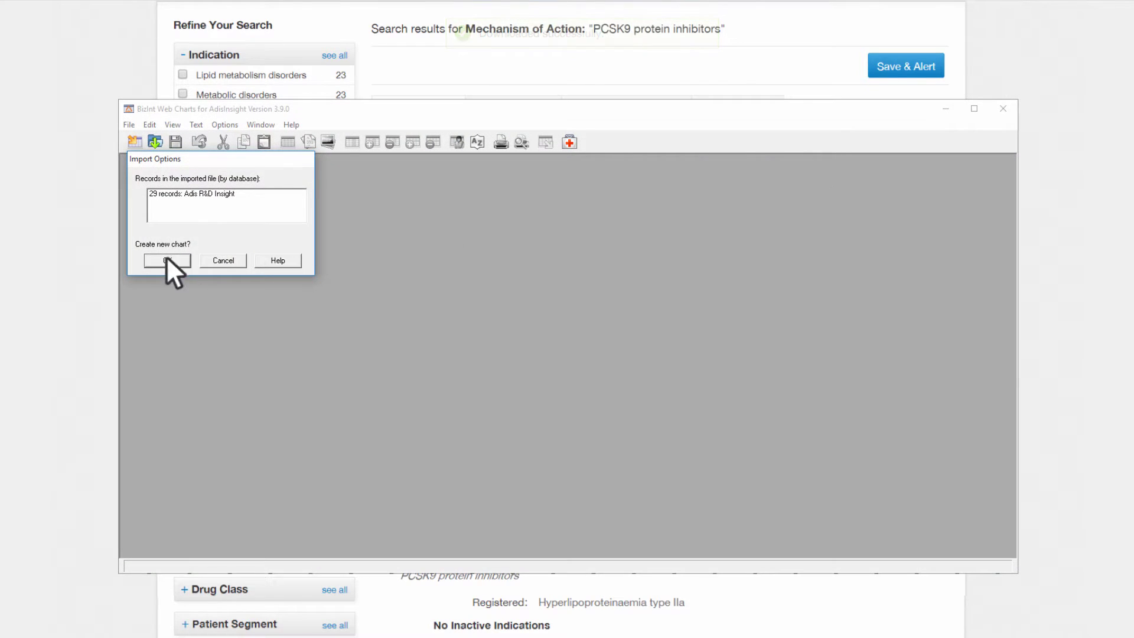
Import the 29 drug records as a Development Status Chart and scroll through it.
left_click(167, 260)
double_click(179, 231)
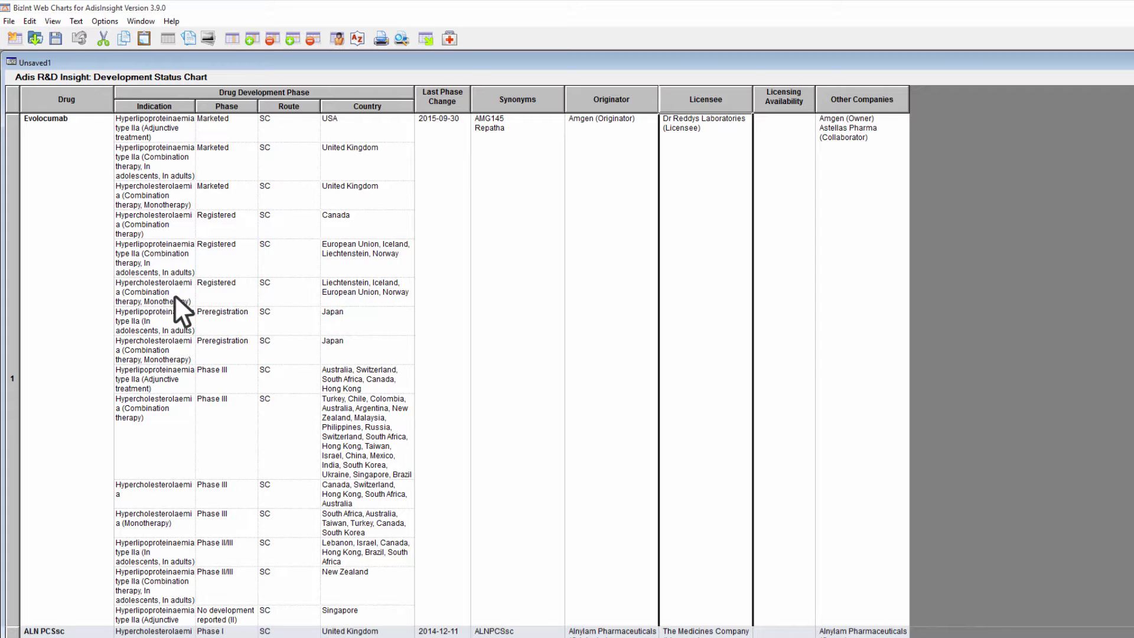
scroll(175, 295, "down", 10)
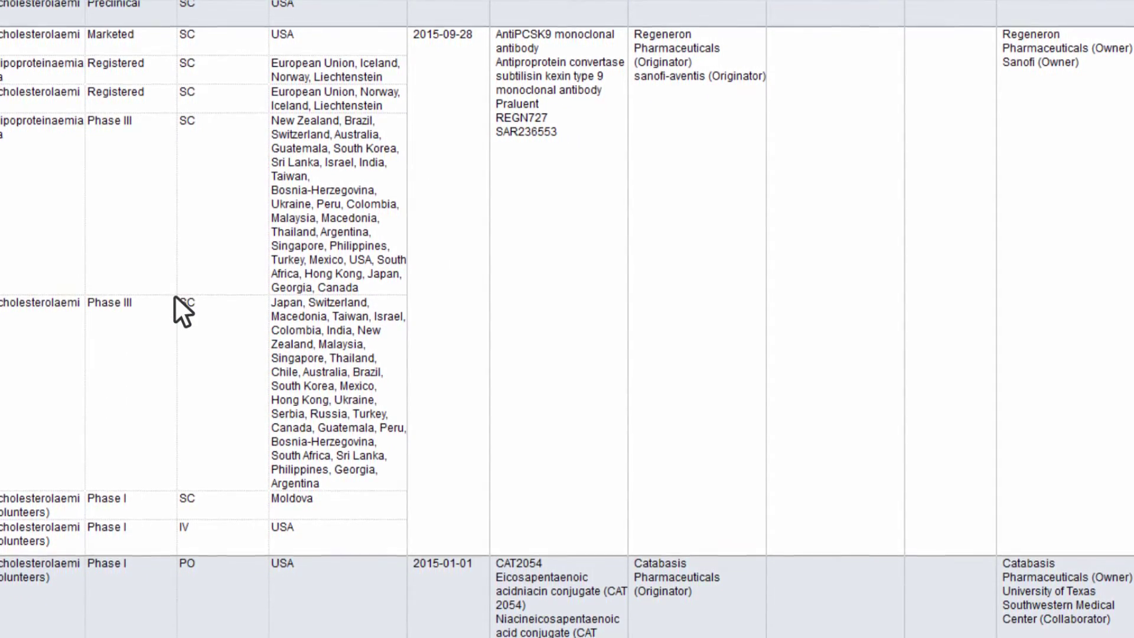
scroll(175, 294, "up", 10)
scroll(175, 294, "up", 5)
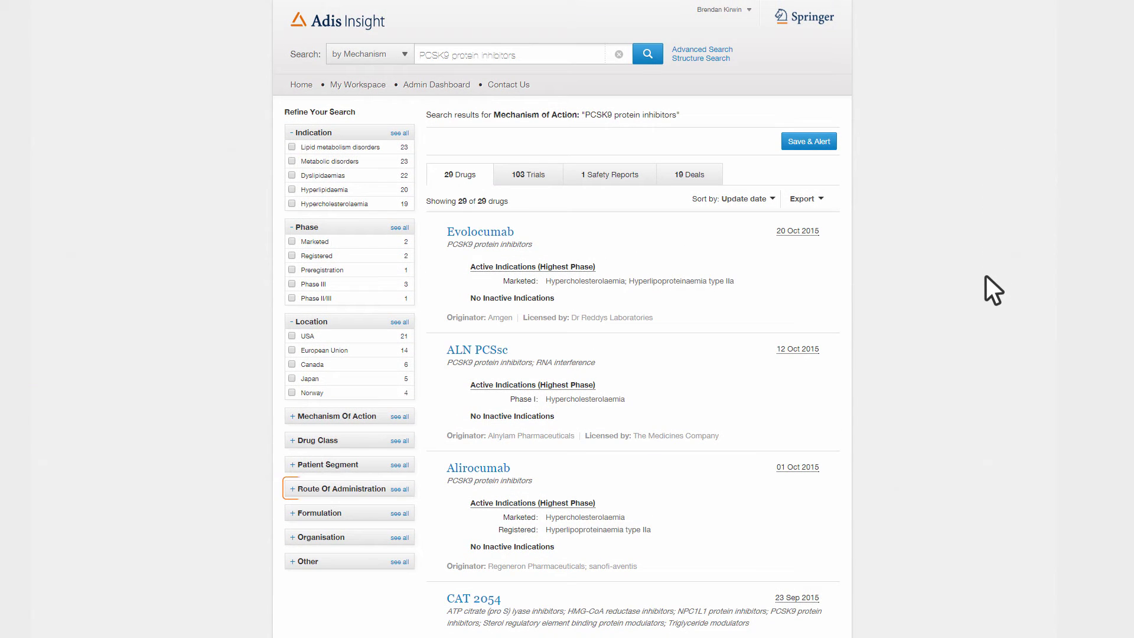
Filter drugs to SC, Parenteral, IV and PO routes, leaving 27, then glance at all phases.
left_click(299, 487)
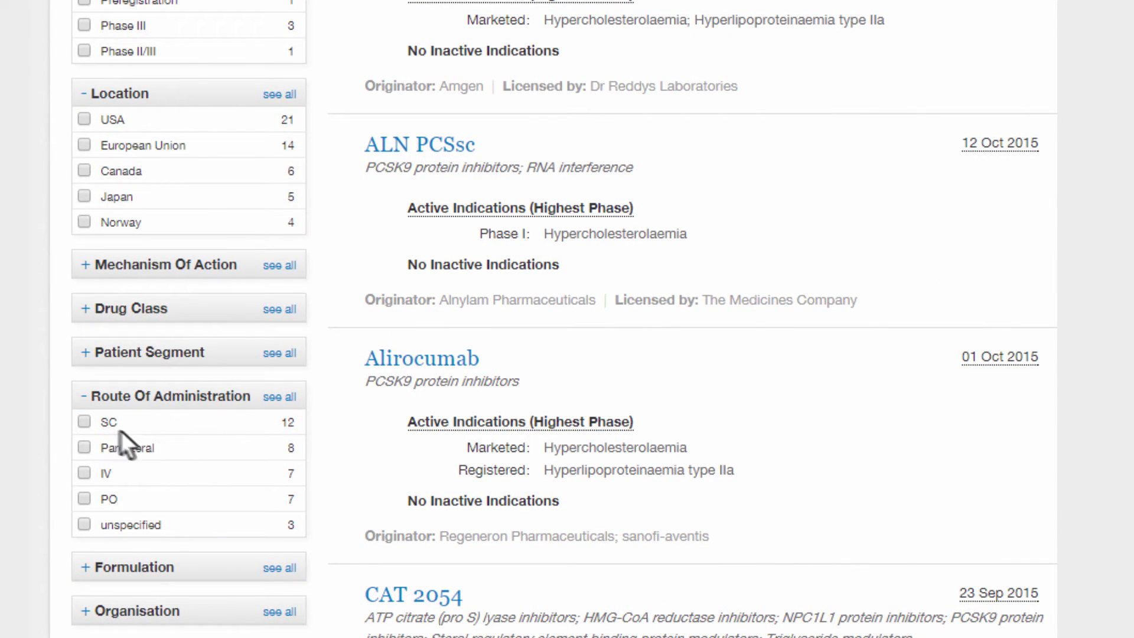
left_click(84, 422)
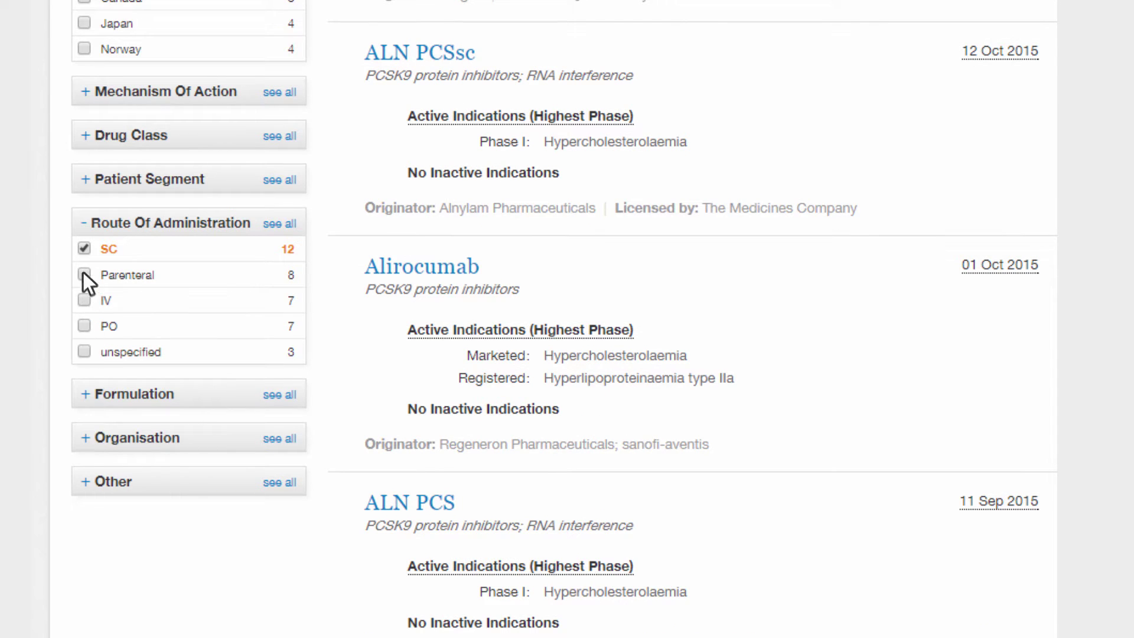
left_click(84, 326)
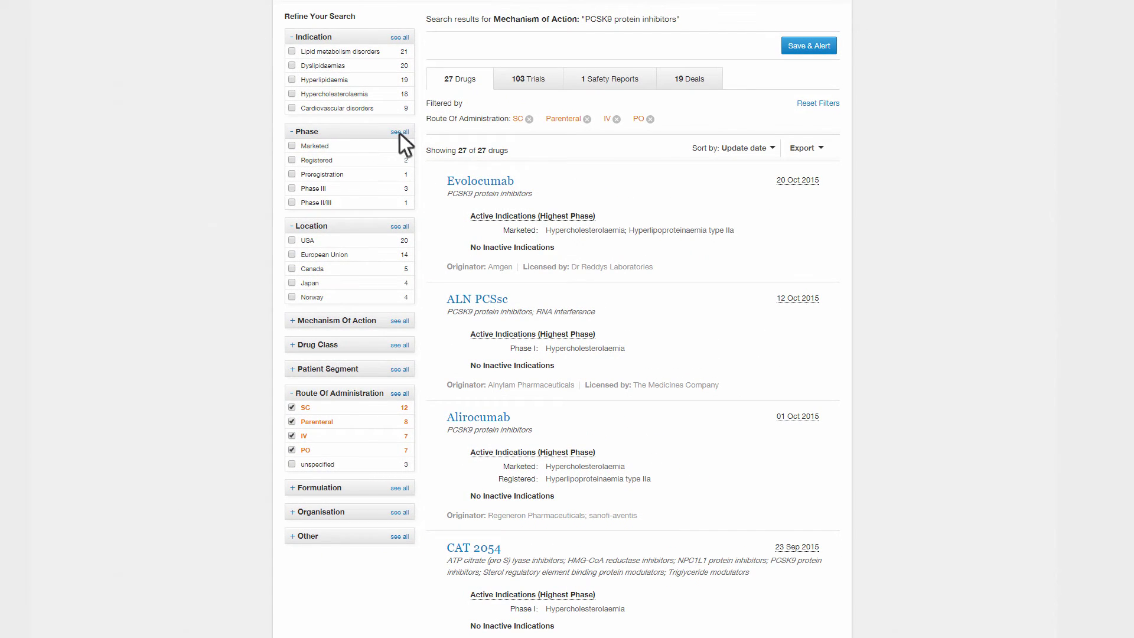
left_click(399, 132)
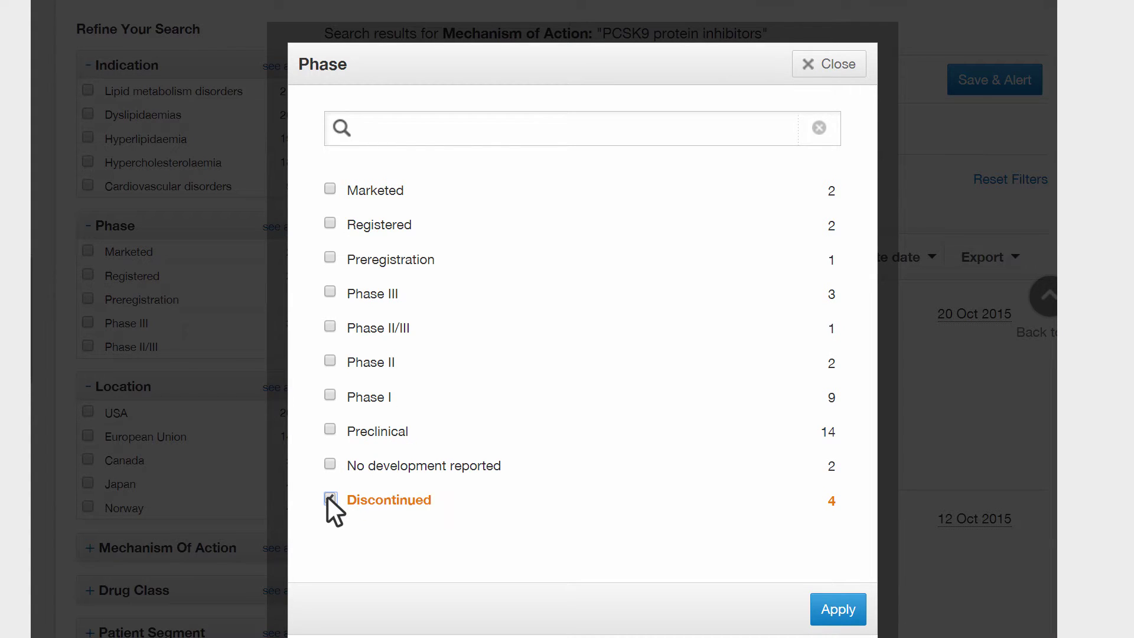
left_click(815, 603)
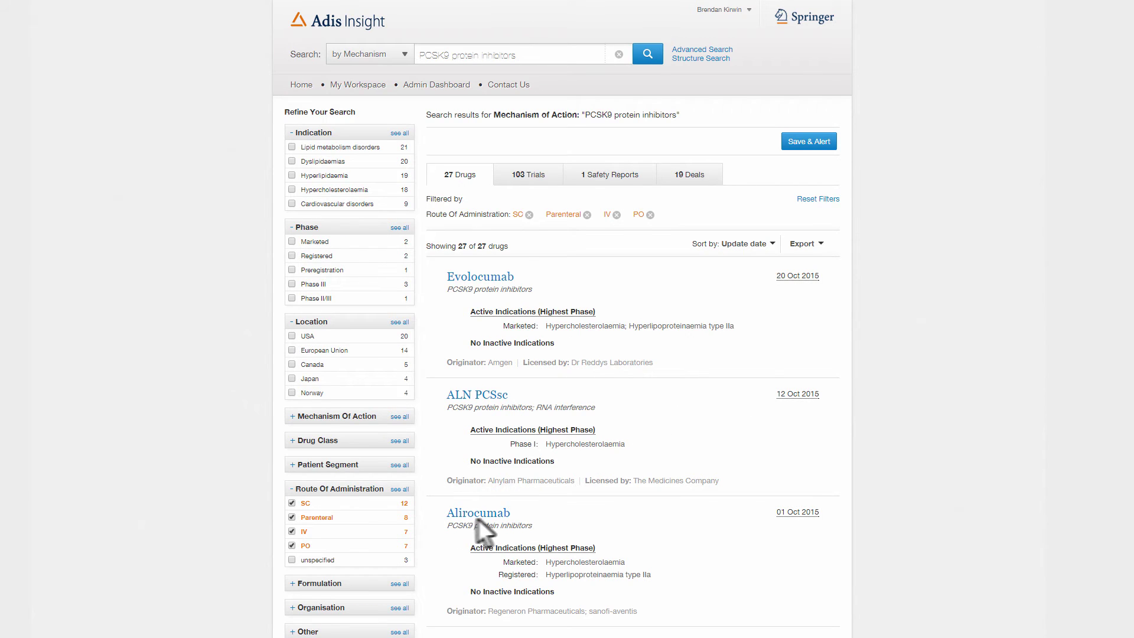
Export Alirocumab's 12 Phase III hypercholesterolaemia trials to BizInt.
left_click(514, 516)
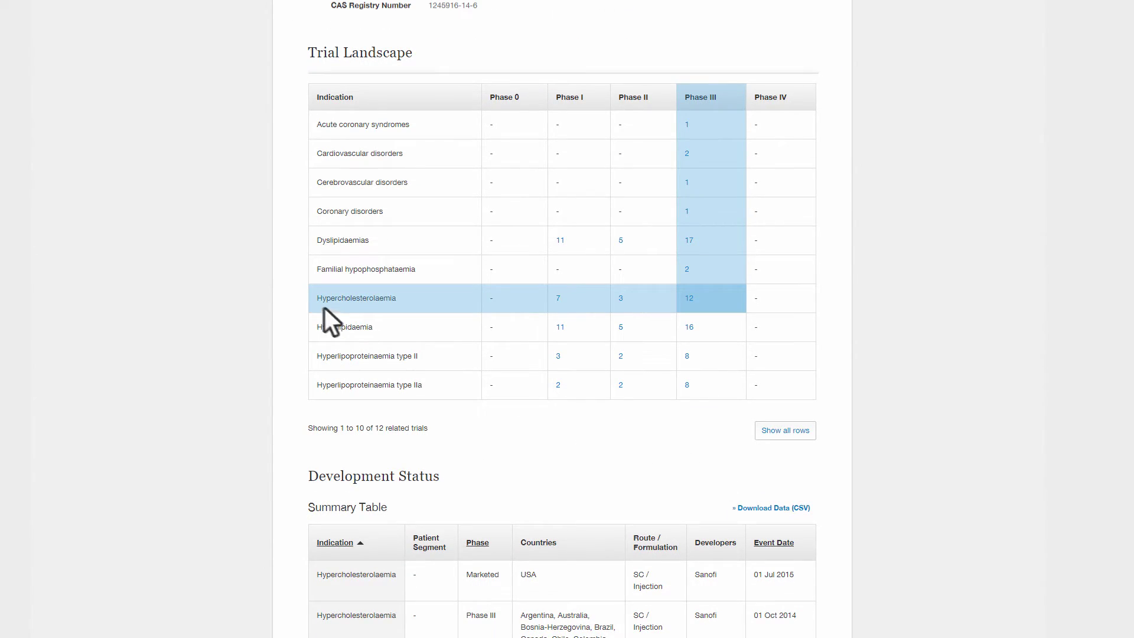
left_click(689, 299)
mouse_move(805, 78)
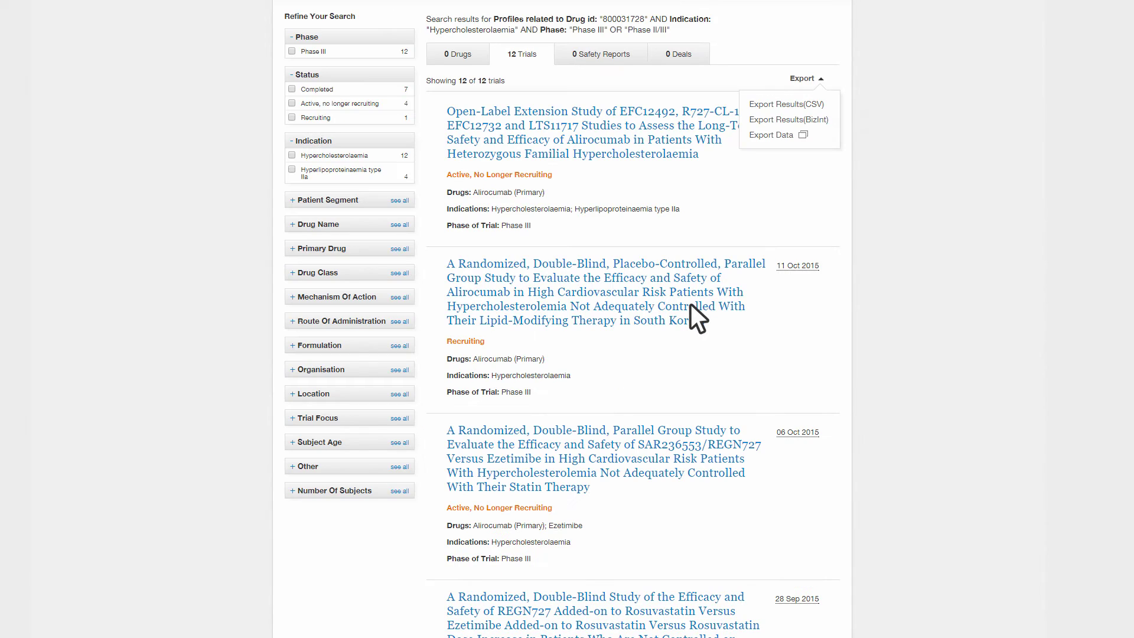
left_click(784, 119)
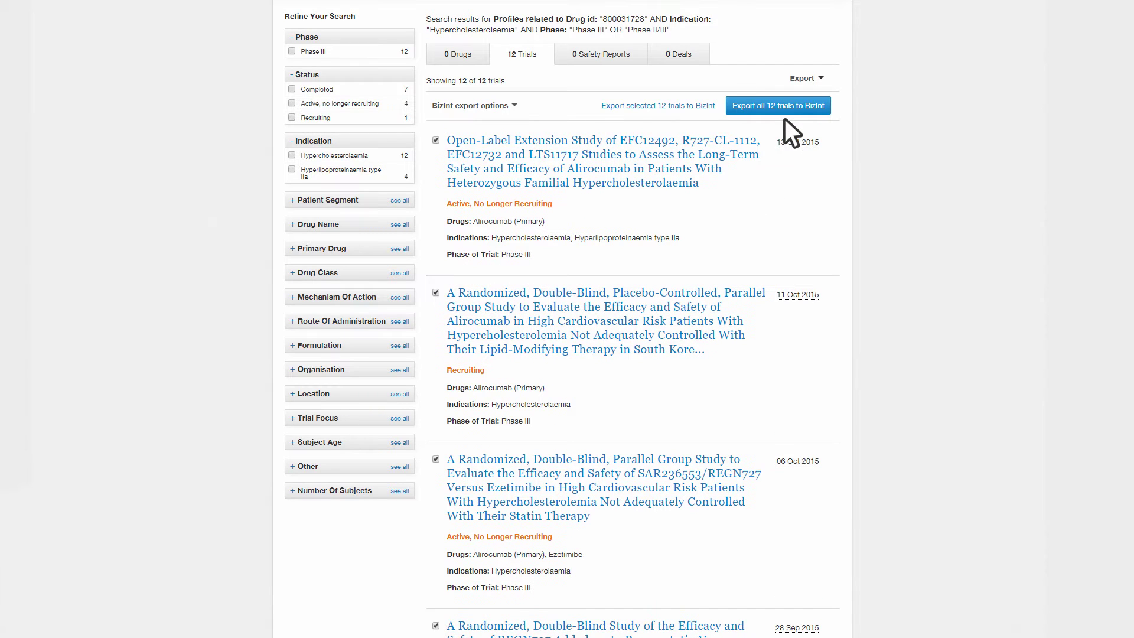
left_click(778, 103)
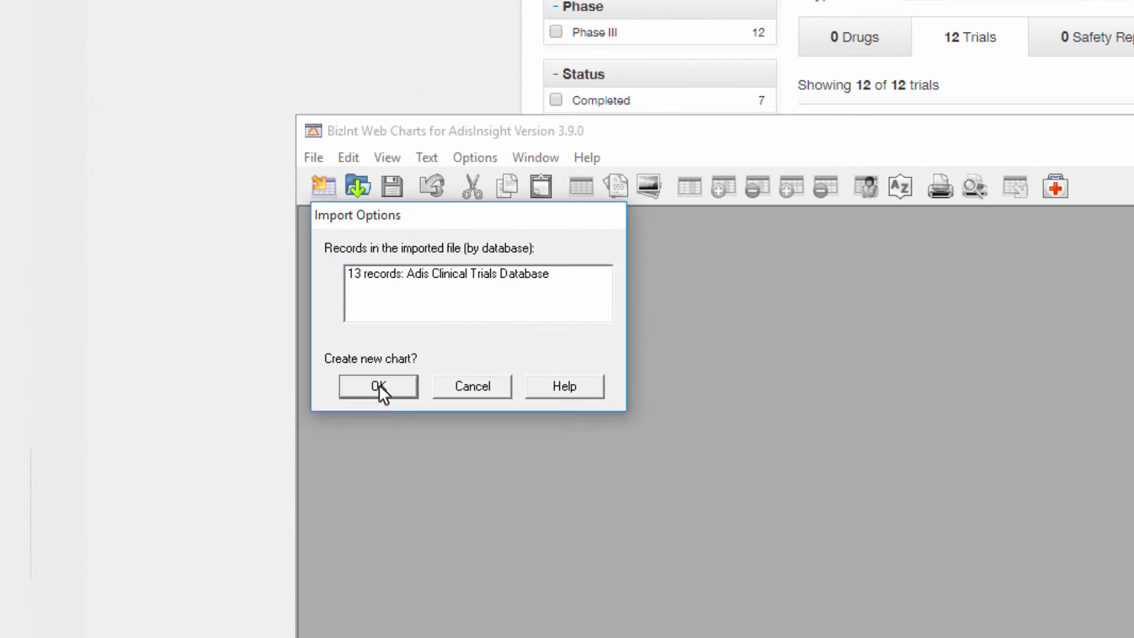
Import the Alirocumab trials into a chart using the Trials Profiles - Purpose template.
left_click(378, 385)
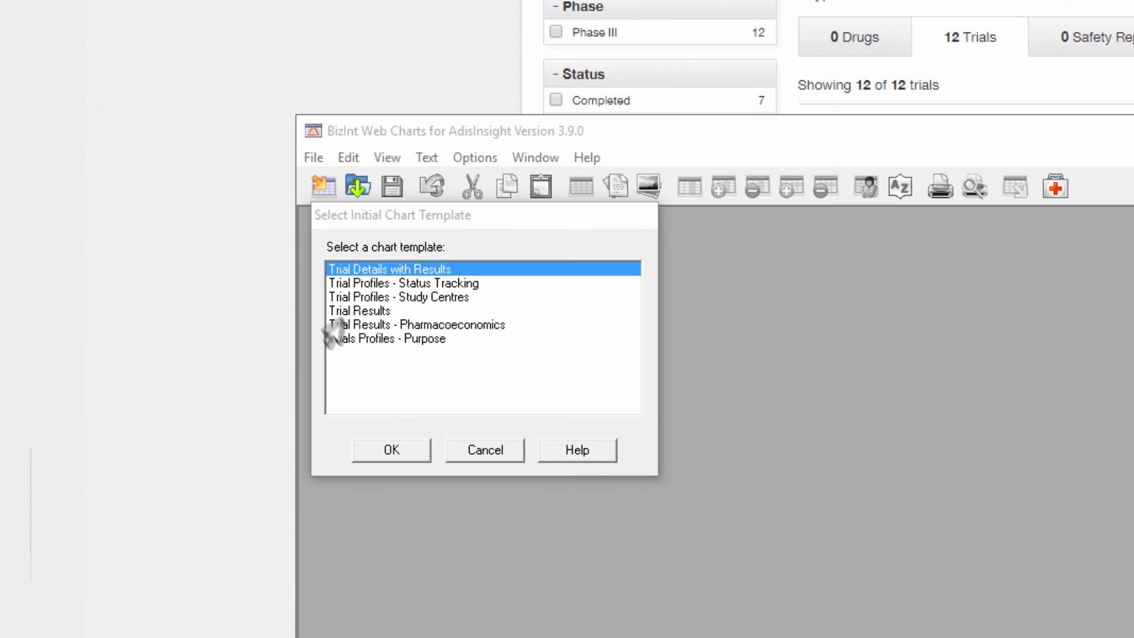
left_click(358, 340)
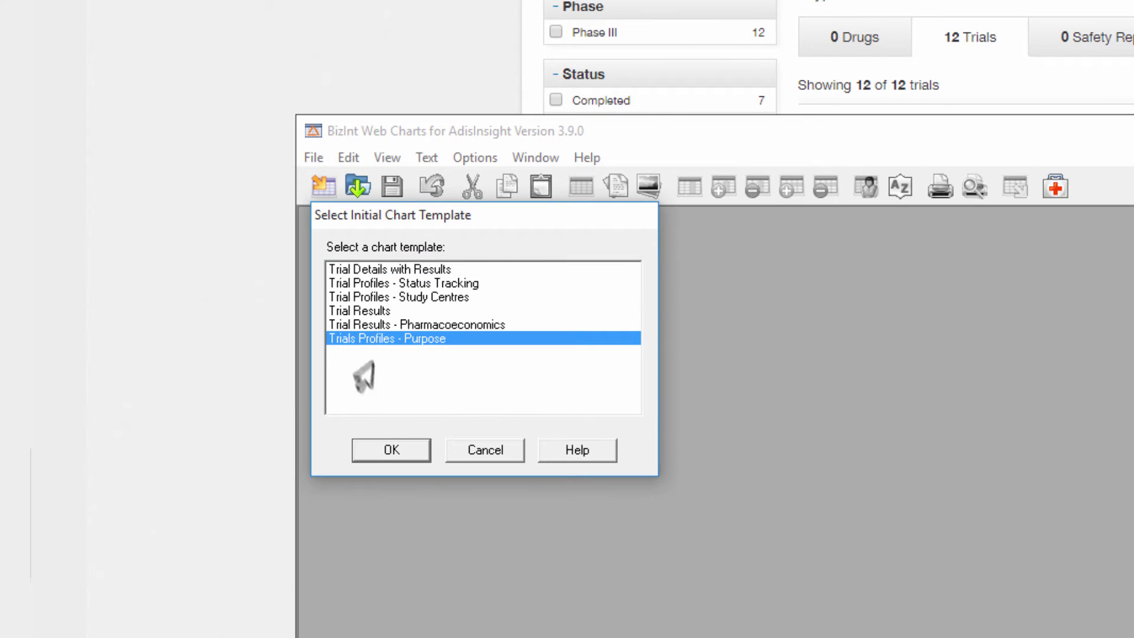
left_click(390, 448)
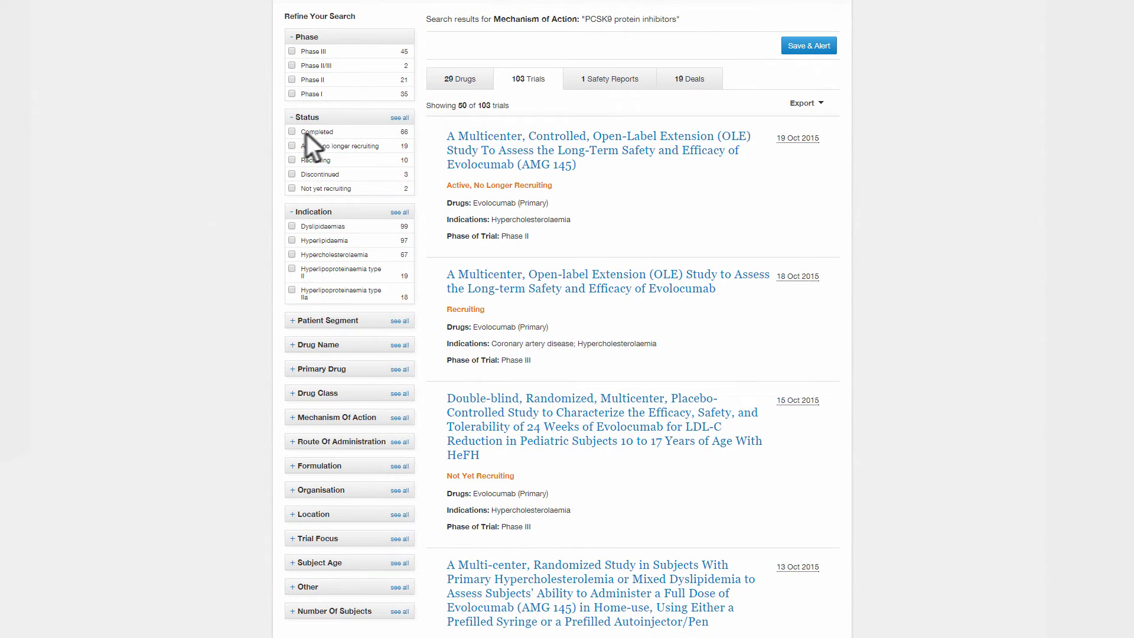
Limit the trials to completed ones in the treatment-resistant patient segment.
left_click(401, 135)
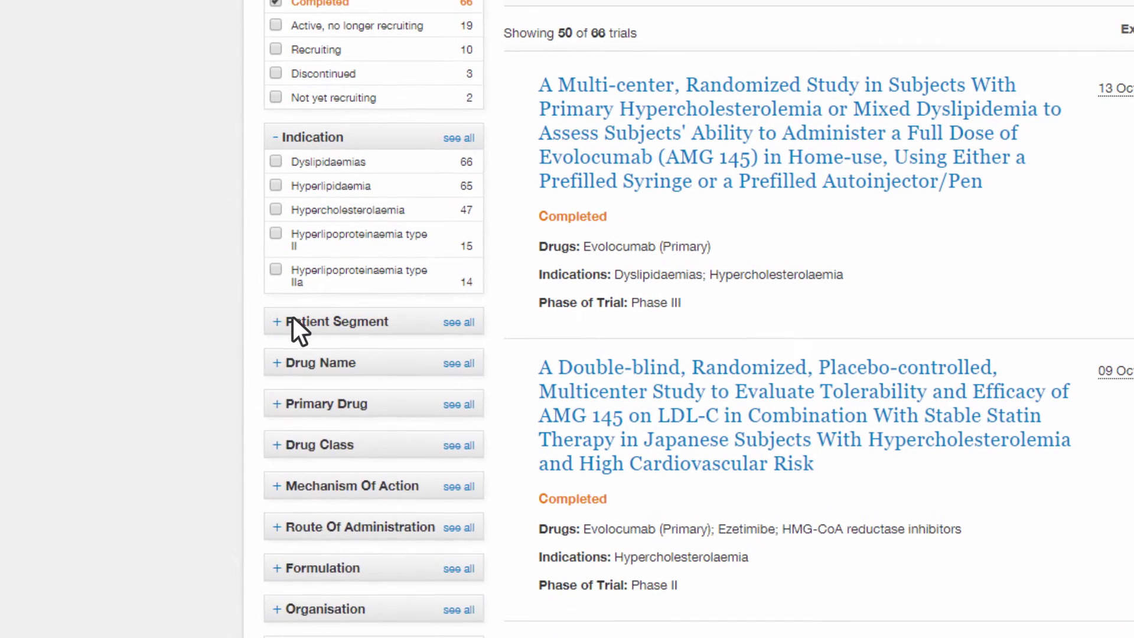
left_click(301, 320)
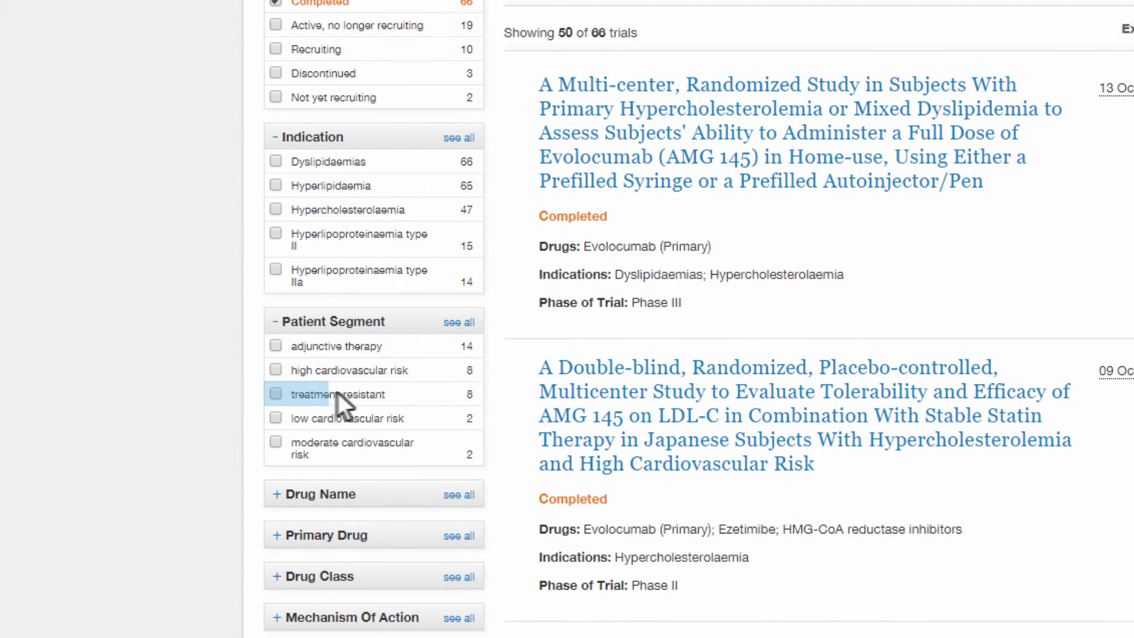
left_click(455, 392)
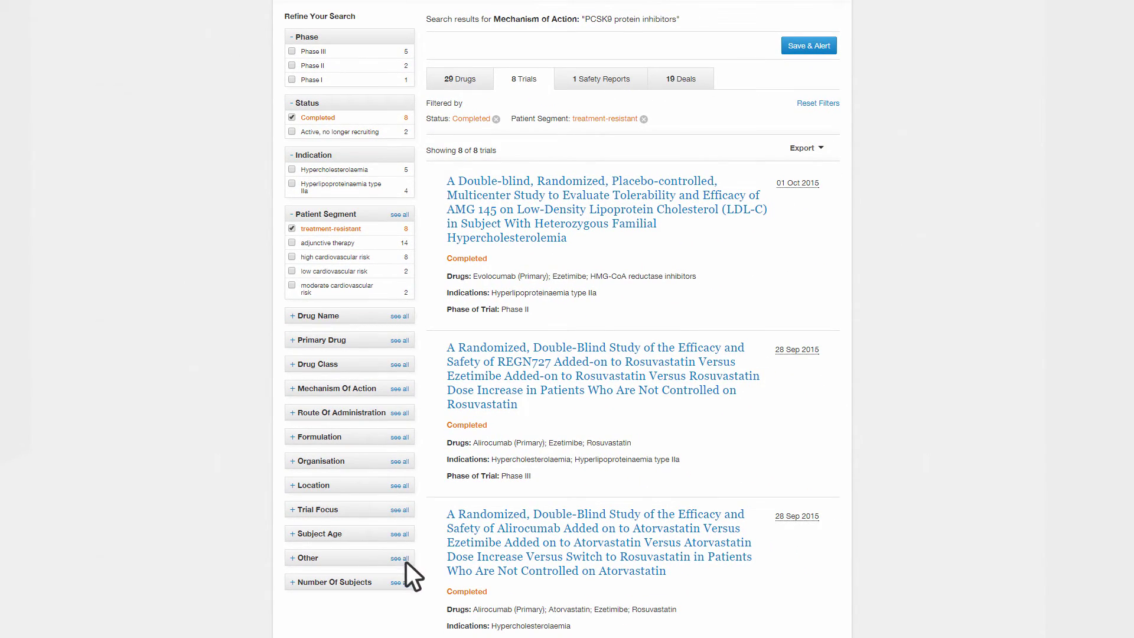
Keep only trials with results and a positive outcome.
left_click(289, 561)
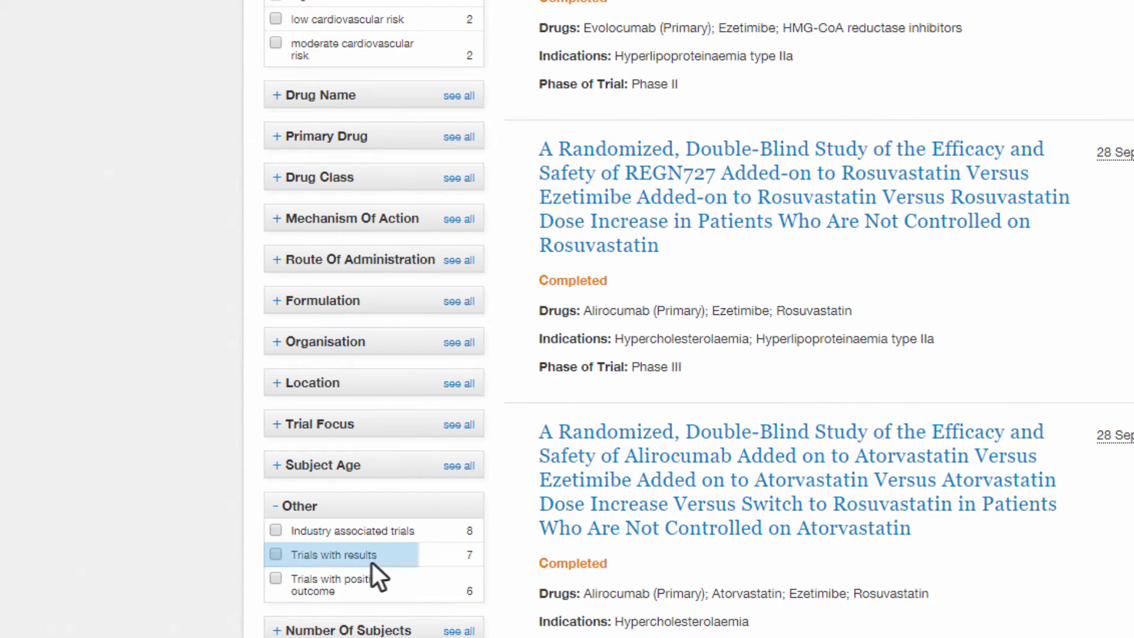
left_click(405, 562)
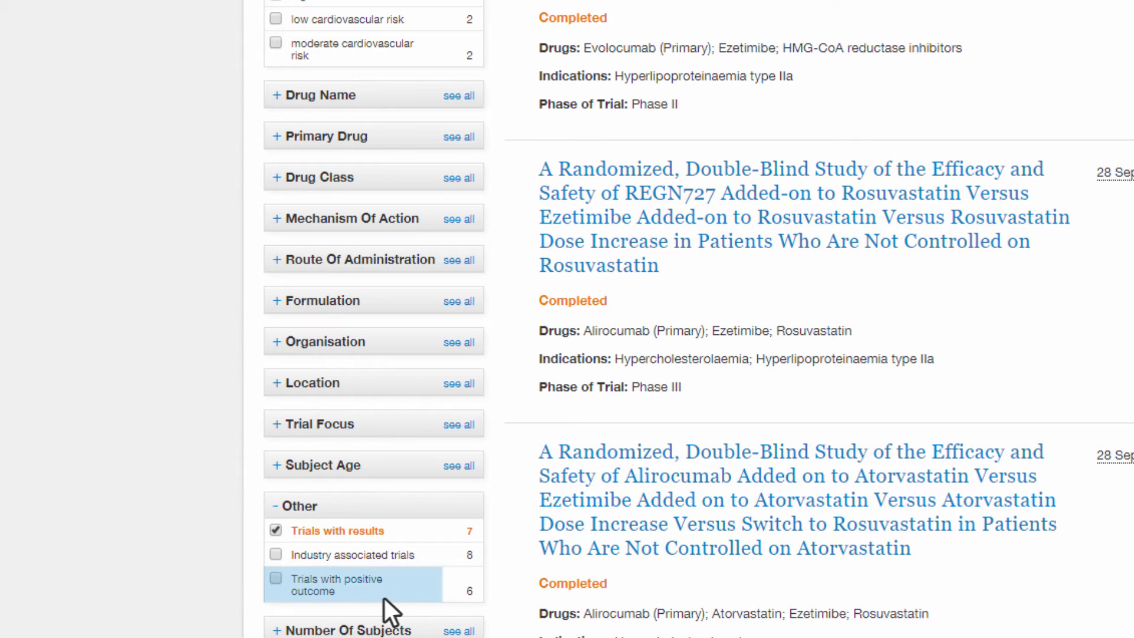
left_click(406, 597)
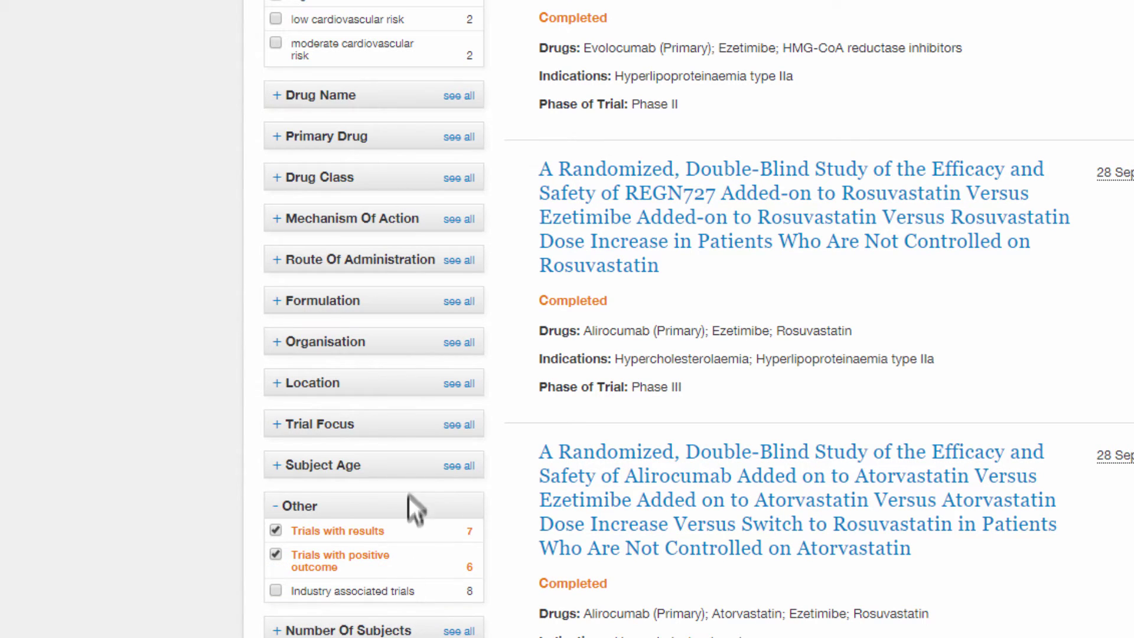
left_click(289, 431)
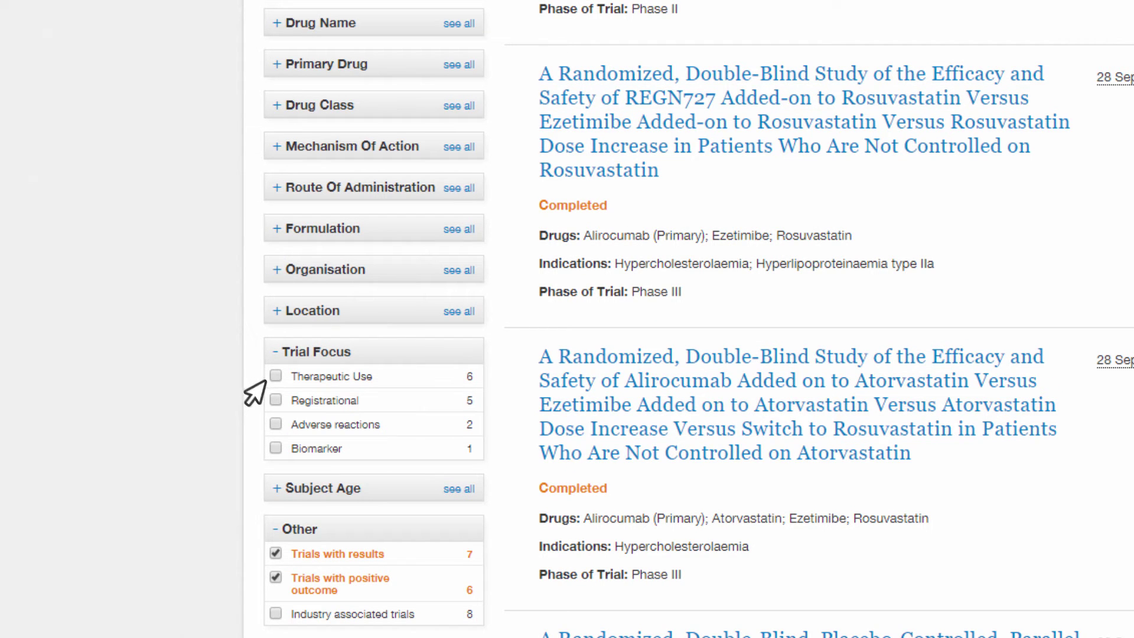
Restrict trials to Registrational focus (5 trials) and open the REGN727 rosuvastatin trial profile.
left_click(391, 409)
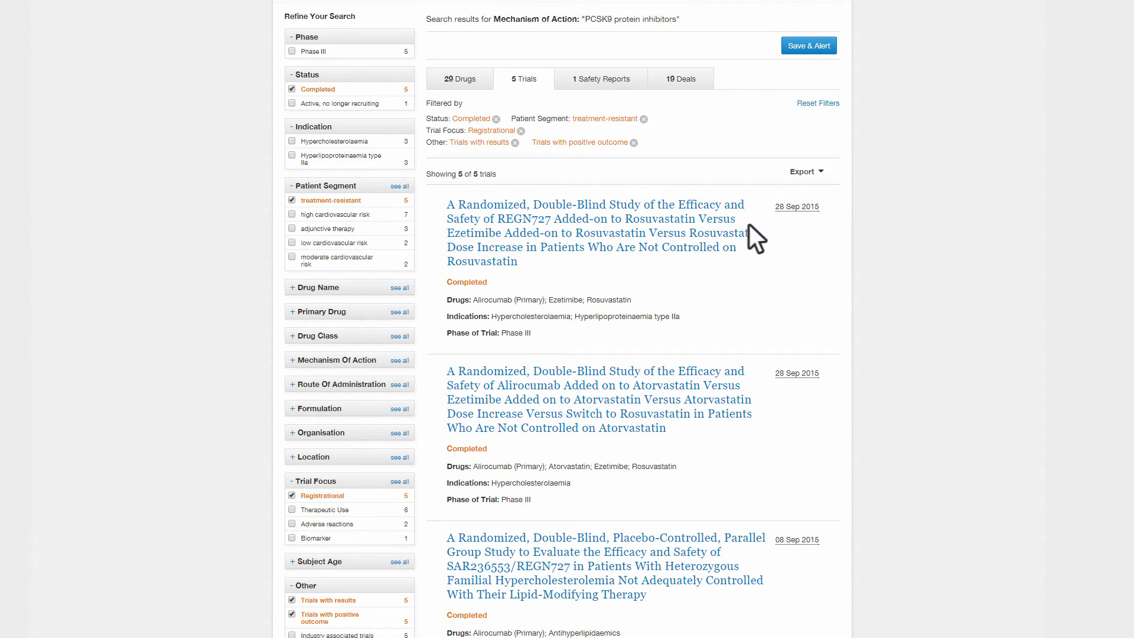
left_click(502, 261)
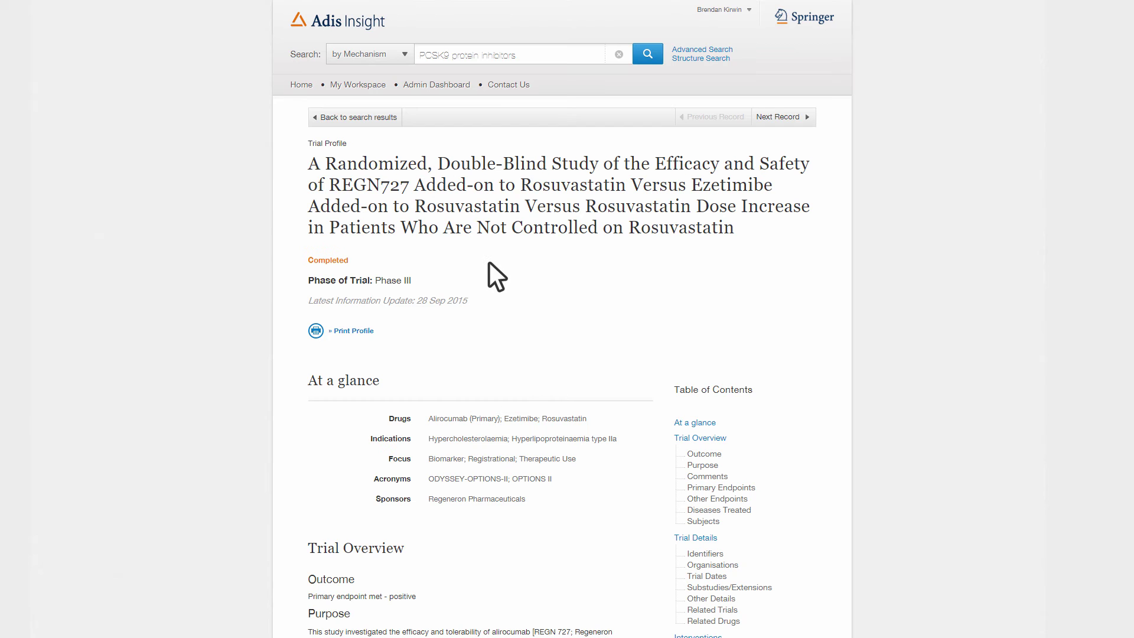
Read the REGN727 trial profile down to Trial Centres and reveal the investigator's contact details.
scroll(650, 438, "down", 2)
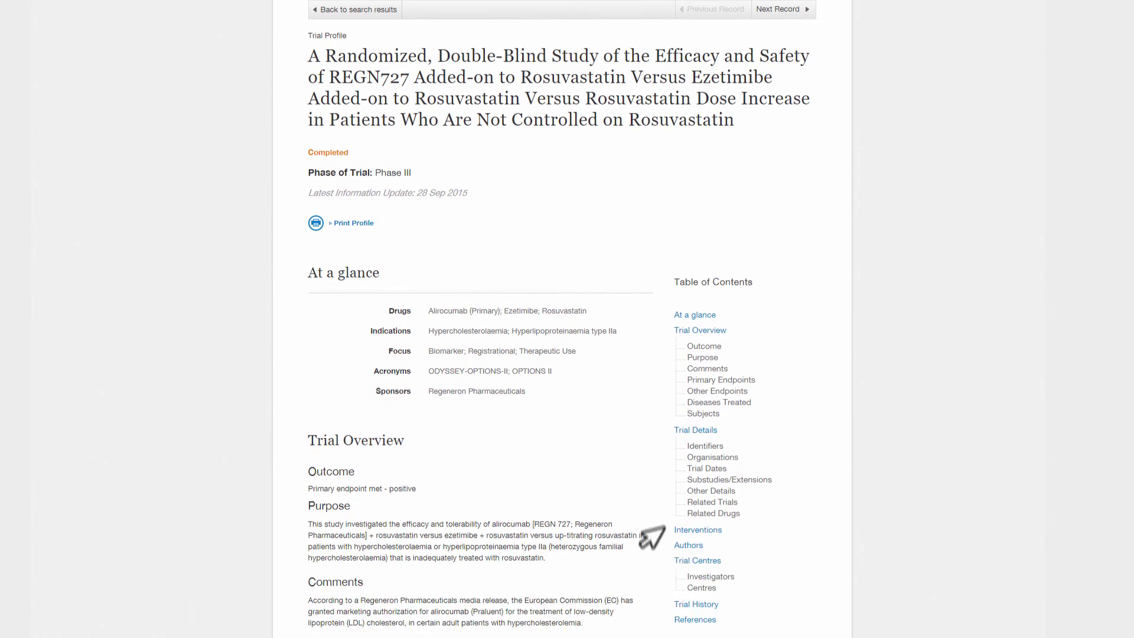
scroll(652, 555, "down", 1)
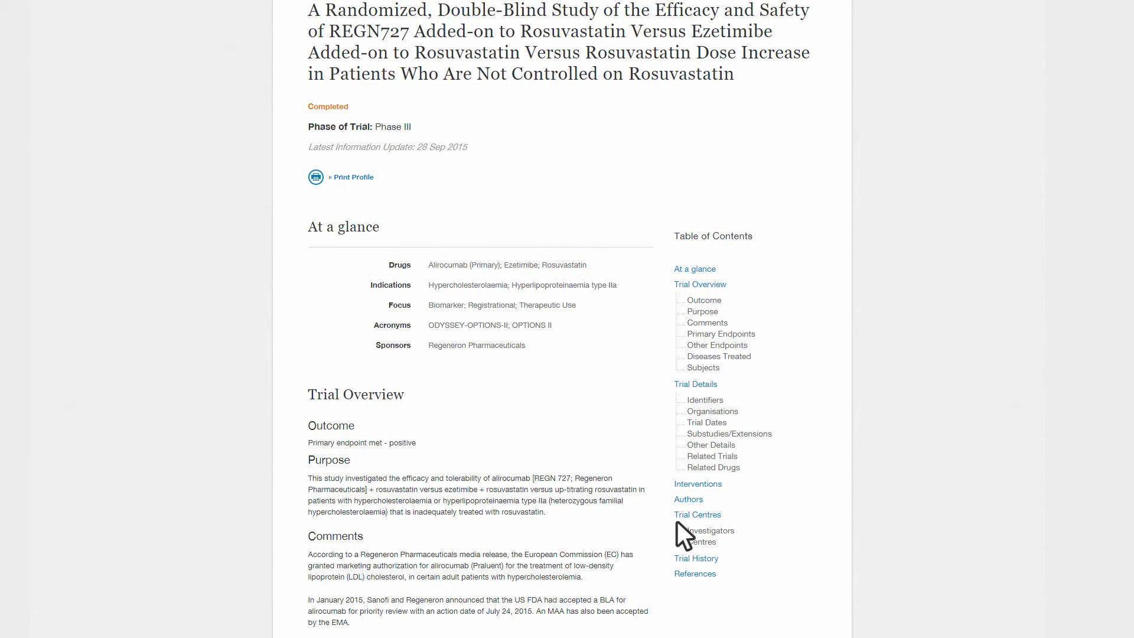
scroll(719, 520, "down", 1)
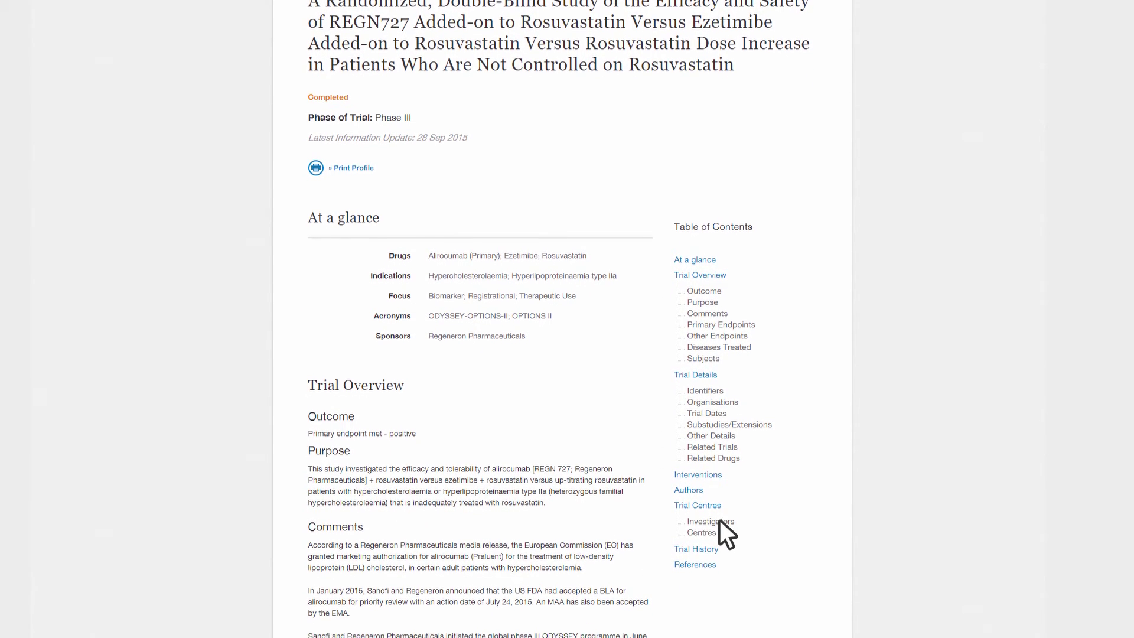
scroll(719, 521, "down", 1)
scroll(719, 521, "down", 1)
scroll(720, 521, "down", 1)
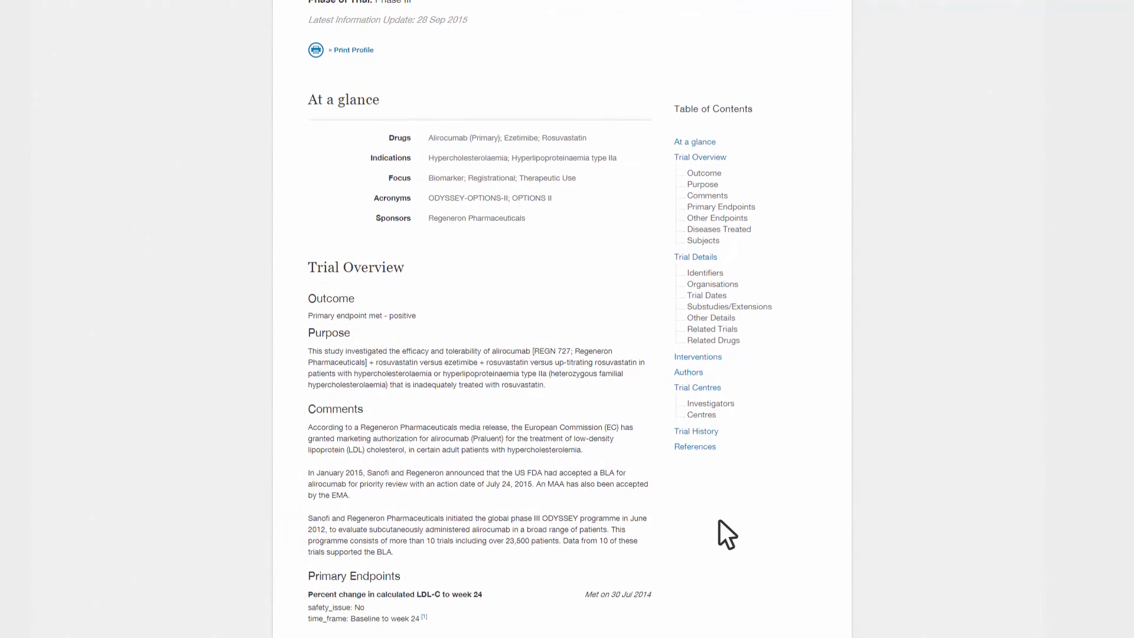
scroll(719, 521, "down", 1)
scroll(719, 519, "down", 2)
scroll(719, 519, "down", 2)
scroll(719, 520, "down", 3)
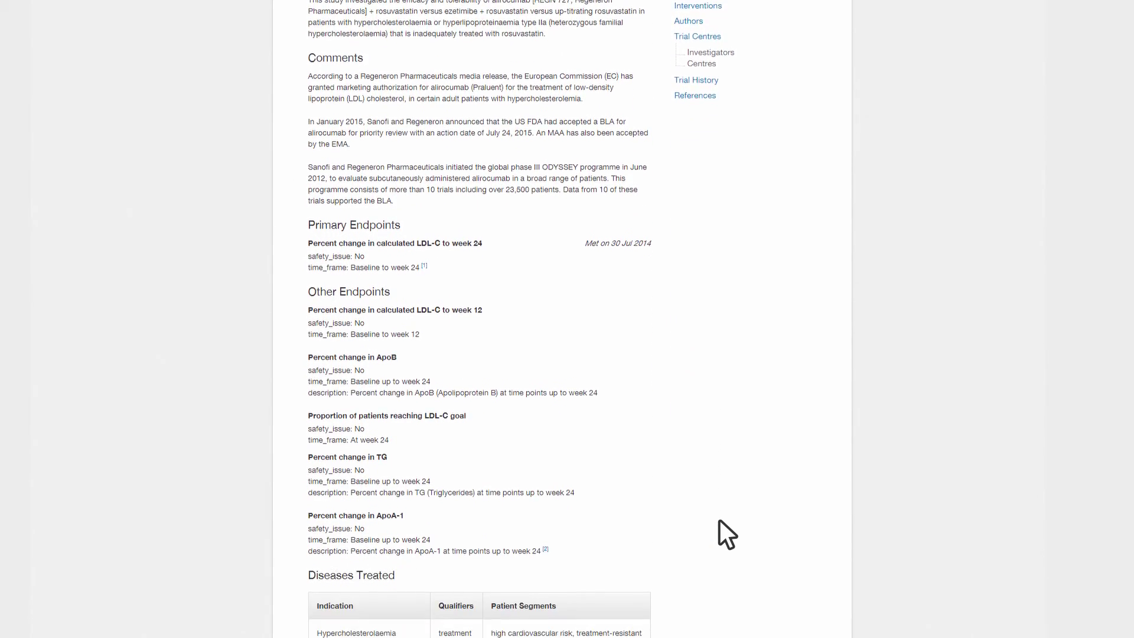
scroll(719, 520, "down", 3)
scroll(719, 519, "down", 4)
scroll(719, 520, "down", 4)
scroll(719, 520, "down", 4)
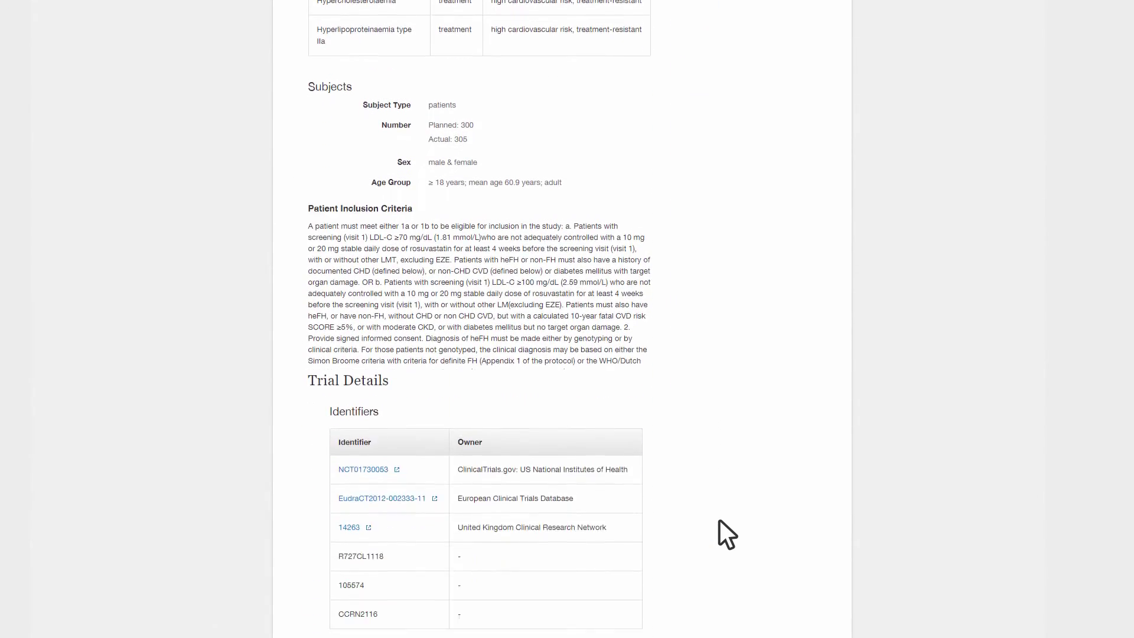
scroll(719, 520, "down", 4)
scroll(719, 519, "down", 4)
scroll(719, 519, "down", 3)
scroll(719, 520, "down", 3)
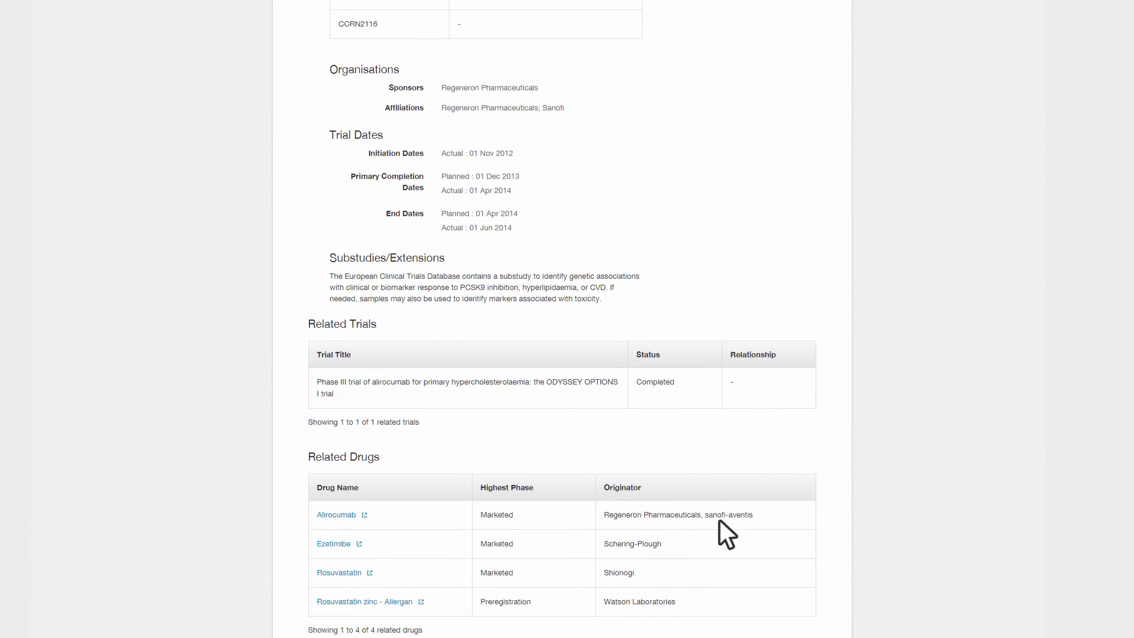
scroll(719, 520, "down", 3)
scroll(719, 519, "down", 2)
scroll(719, 520, "down", 2)
scroll(719, 519, "down", 2)
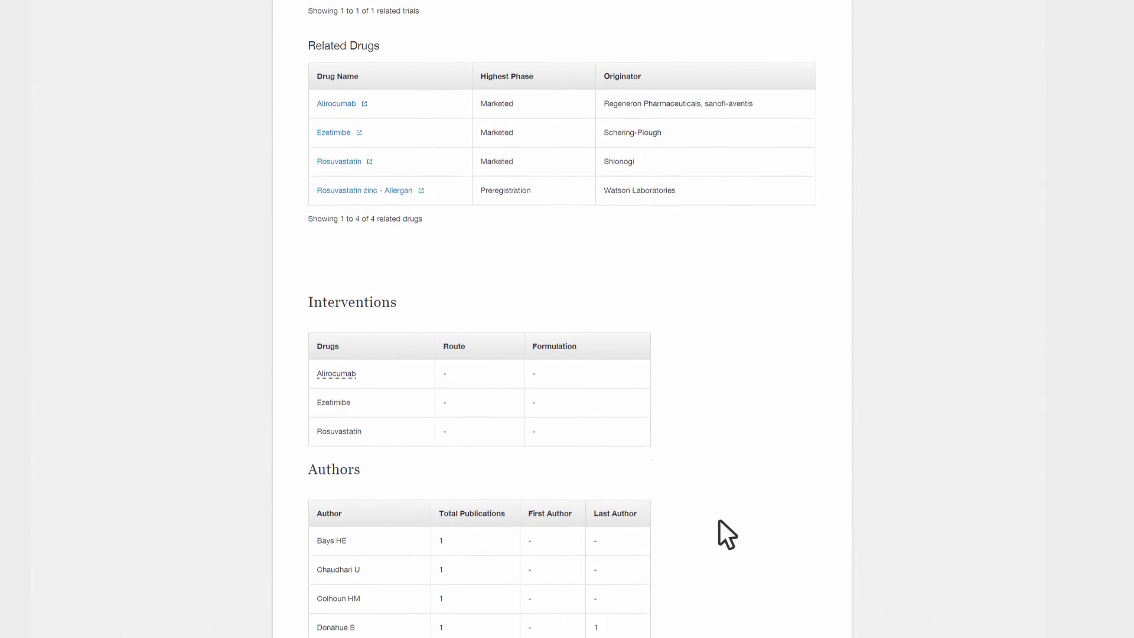
scroll(720, 519, "down", 2)
scroll(719, 521, "down", 1)
scroll(719, 521, "down", 1)
scroll(719, 520, "down", 1)
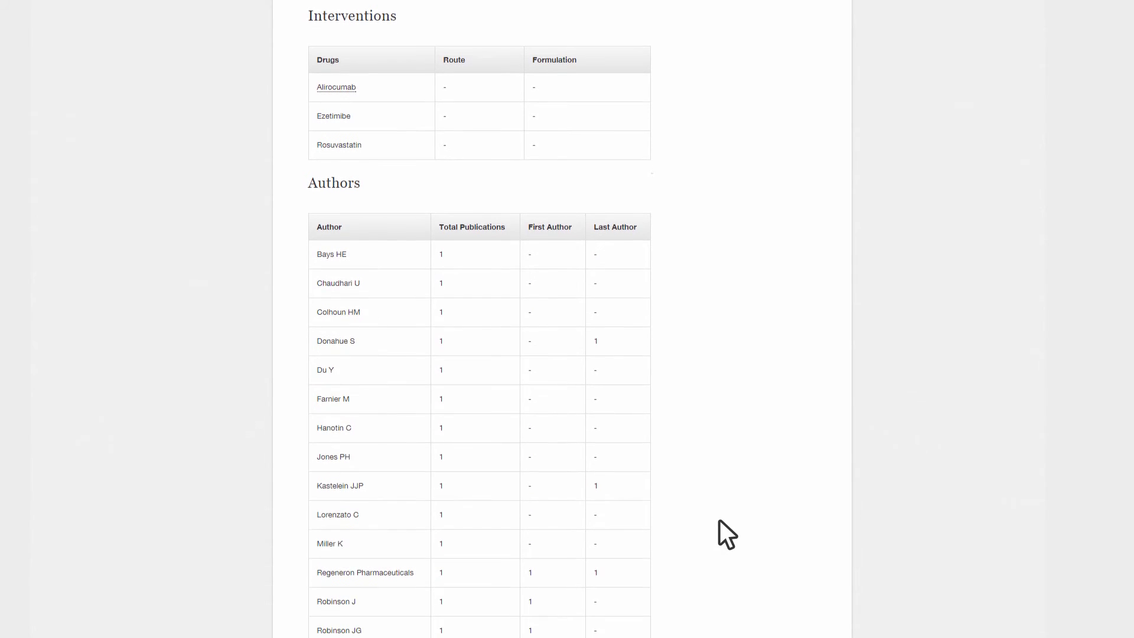
scroll(719, 520, "down", 1)
scroll(720, 520, "down", 1)
scroll(719, 521, "down", 1)
scroll(719, 521, "down", 1)
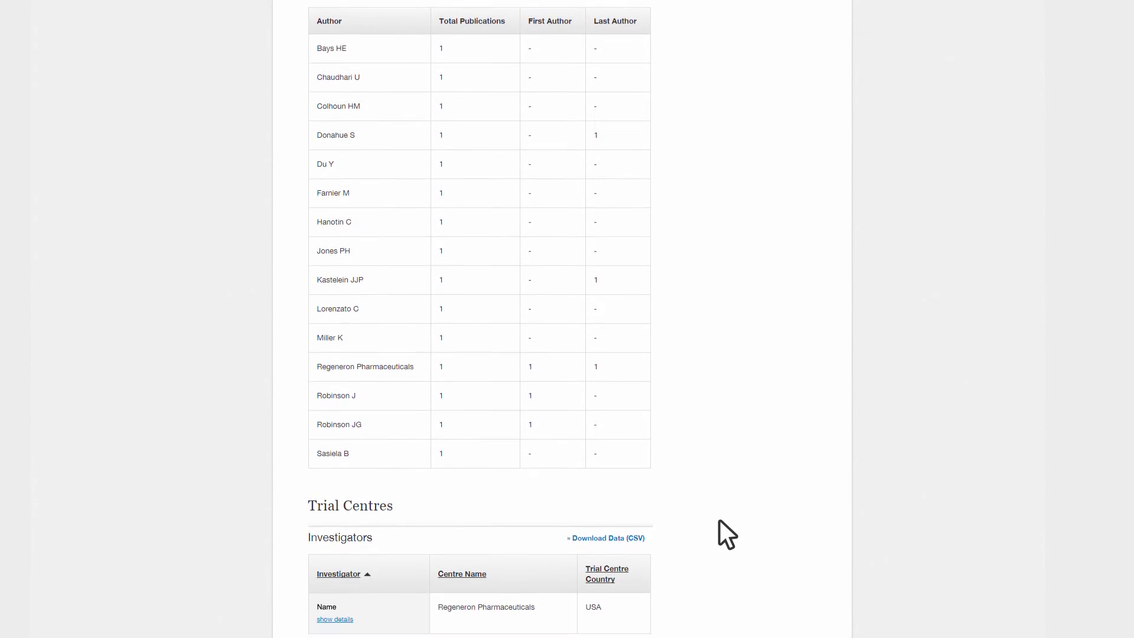
scroll(719, 521, "down", 1)
scroll(720, 520, "down", 1)
scroll(719, 521, "down", 1)
scroll(720, 521, "down", 1)
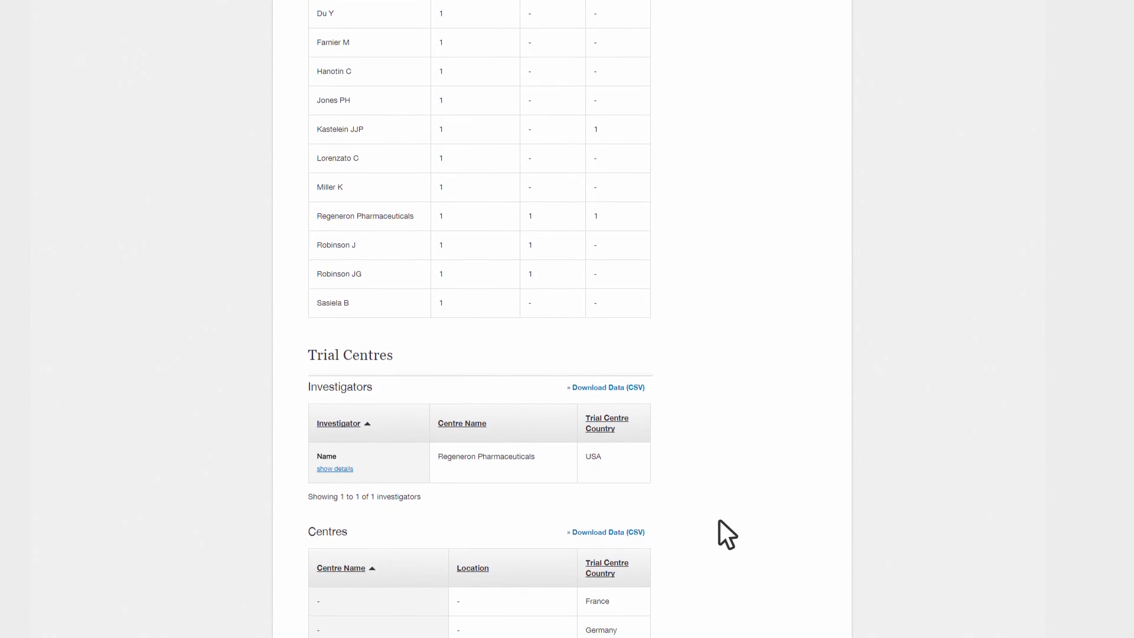
scroll(719, 520, "down", 1)
scroll(719, 519, "down", 1)
scroll(718, 519, "down", 1)
scroll(718, 520, "down", 1)
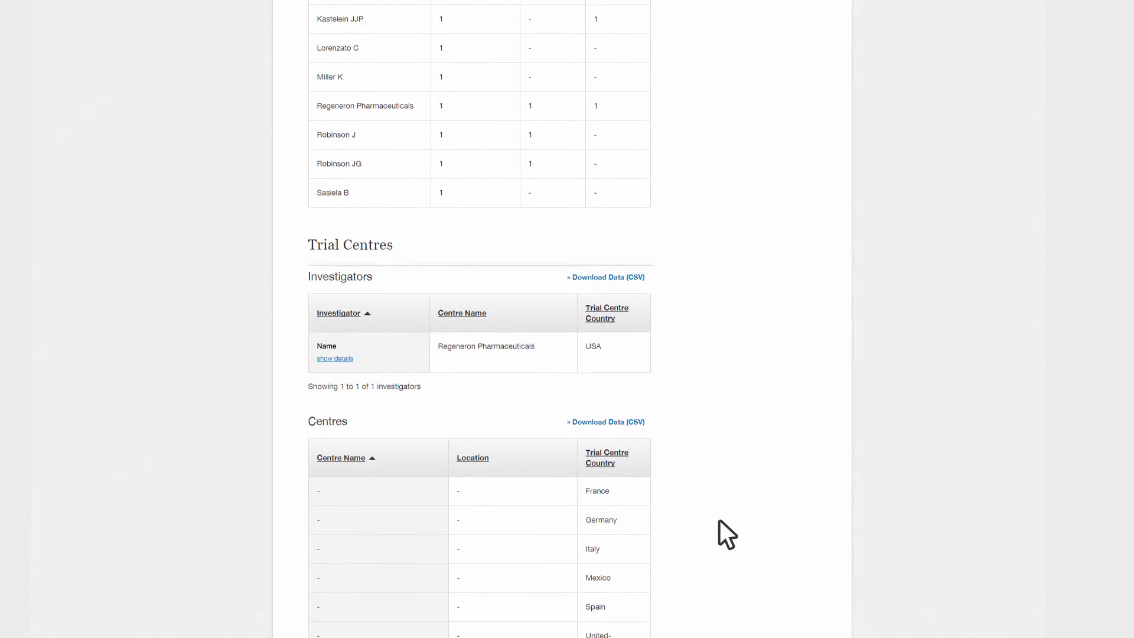
scroll(719, 520, "down", 1)
scroll(719, 519, "down", 1)
scroll(718, 519, "down", 1)
scroll(719, 520, "down", 1)
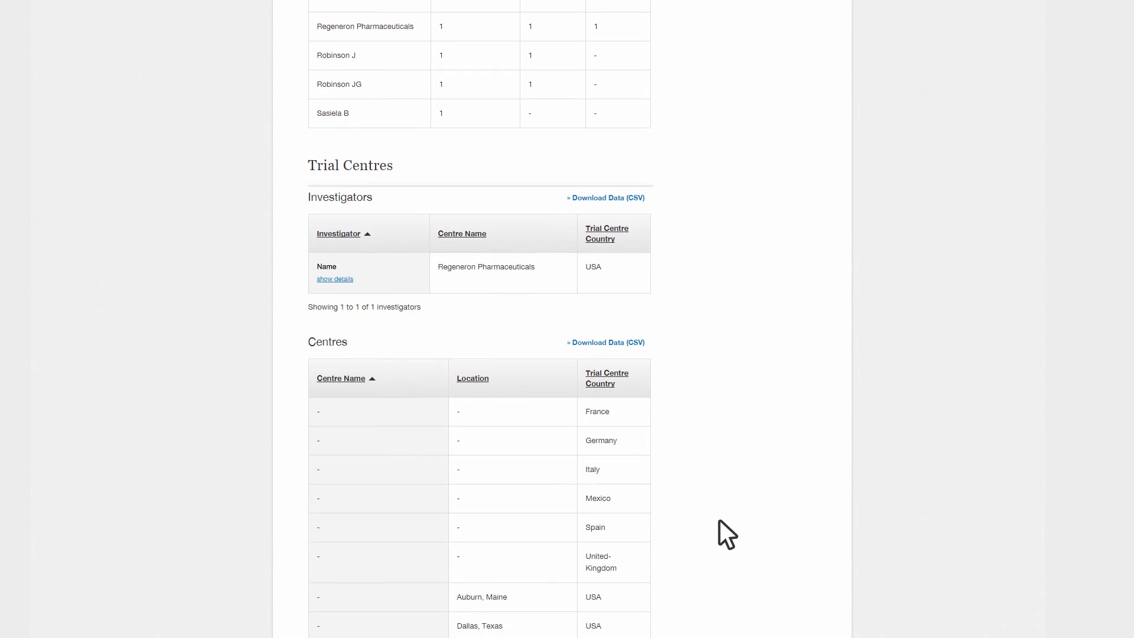
scroll(719, 520, "down", 1)
scroll(719, 519, "down", 1)
scroll(719, 519, "down", 1)
scroll(719, 519, "down", 1)
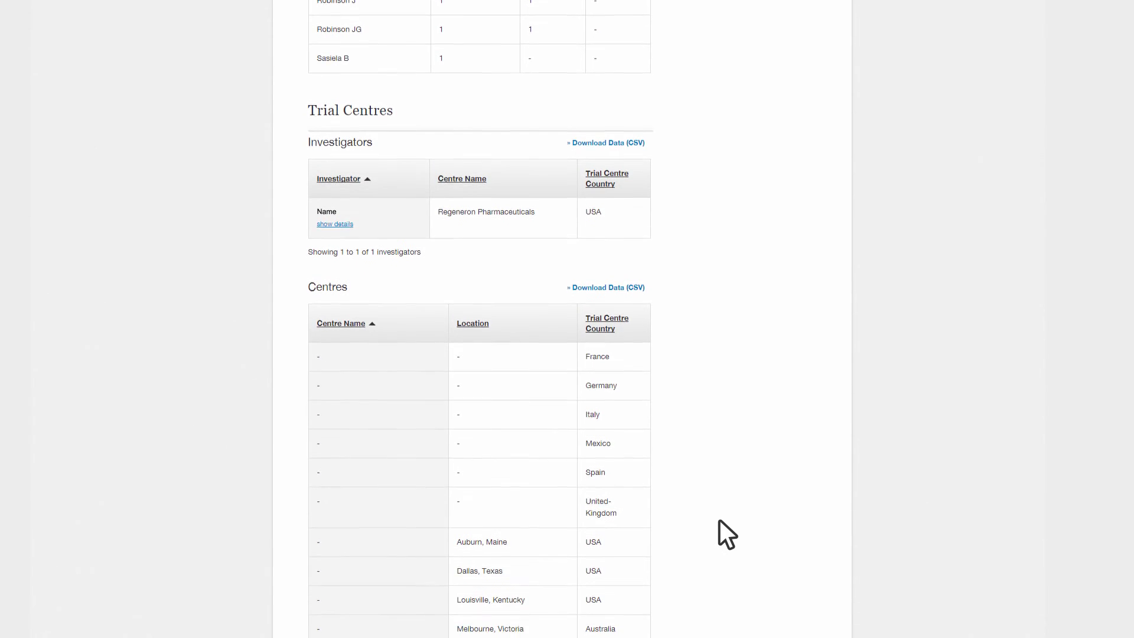
scroll(719, 520, "down", 1)
scroll(719, 520, "down", 1)
scroll(719, 519, "down", 1)
scroll(719, 520, "down", 1)
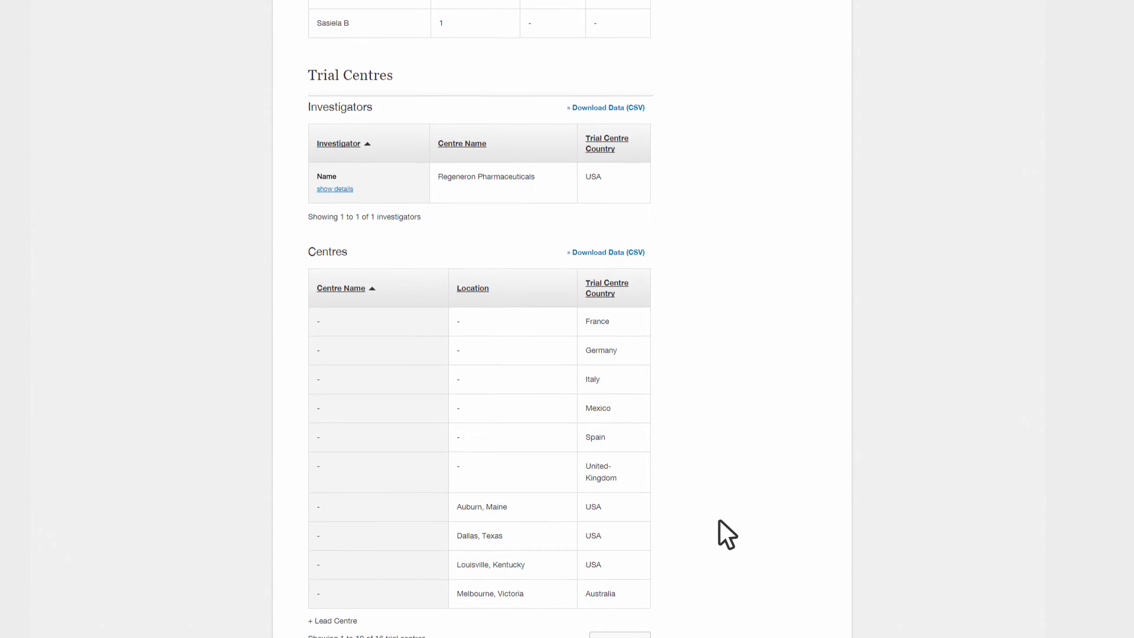
scroll(719, 520, "down", 1)
scroll(719, 519, "down", 1)
scroll(720, 519, "down", 1)
scroll(719, 519, "down", 1)
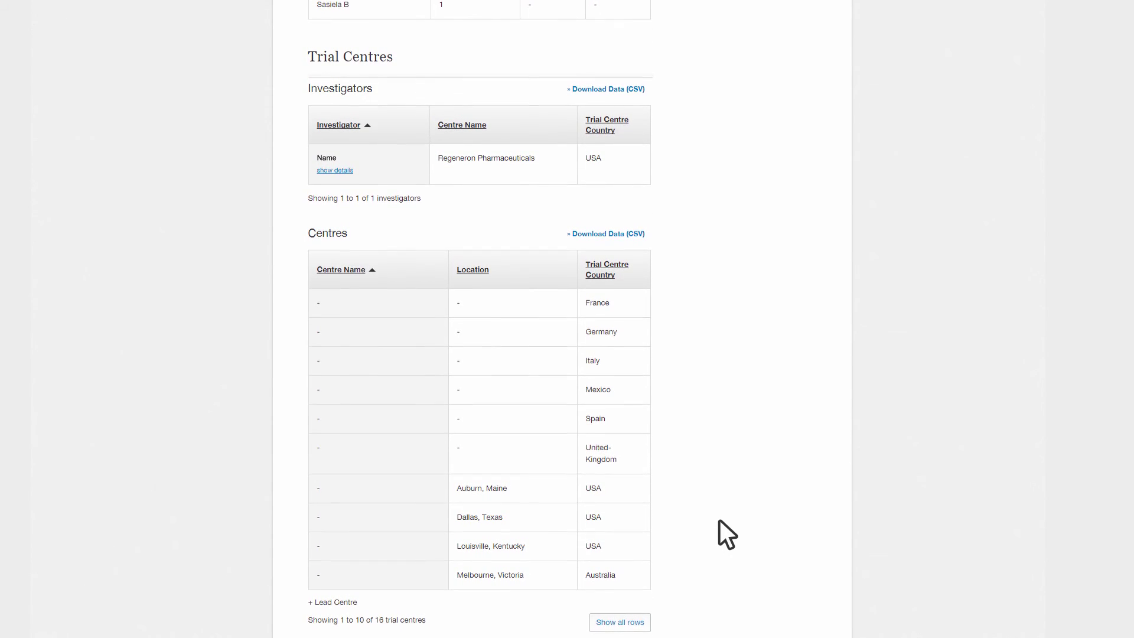
scroll(719, 520, "down", 1)
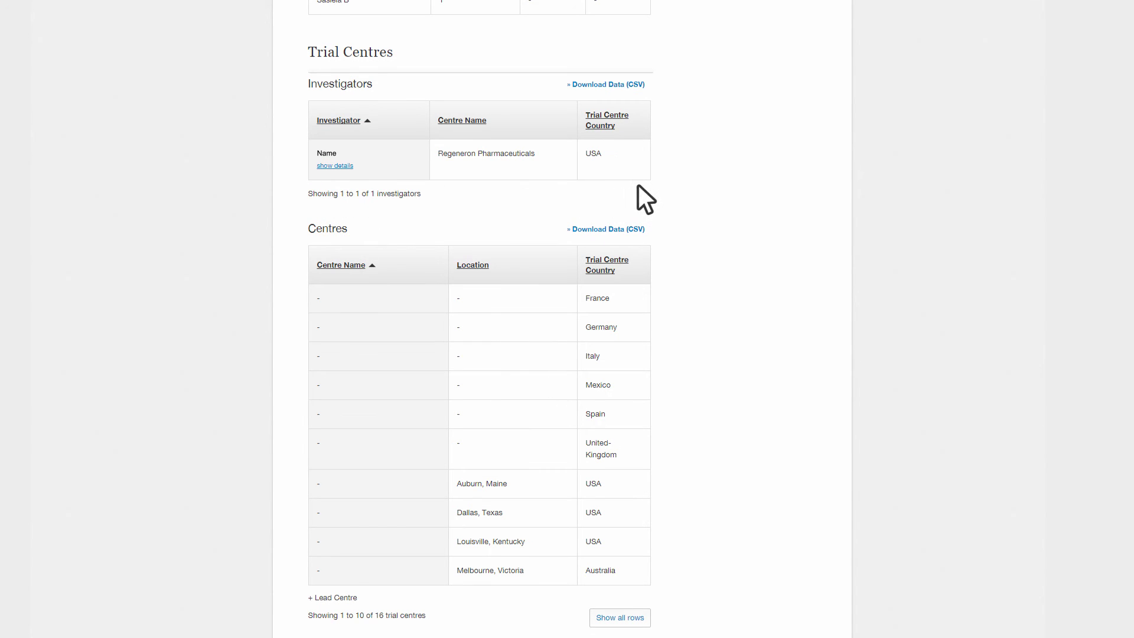
left_click(332, 166)
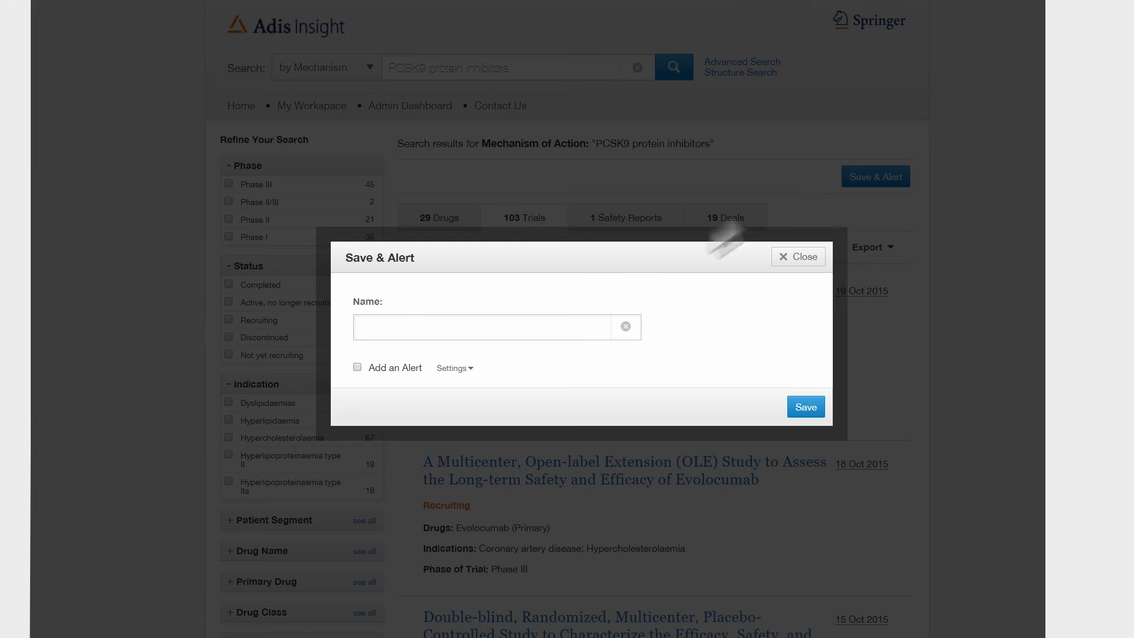
Save the search as 'PCSK9 protein inhibitors' with a weekly email alert.
type("PCSK9 protein inhibitors")
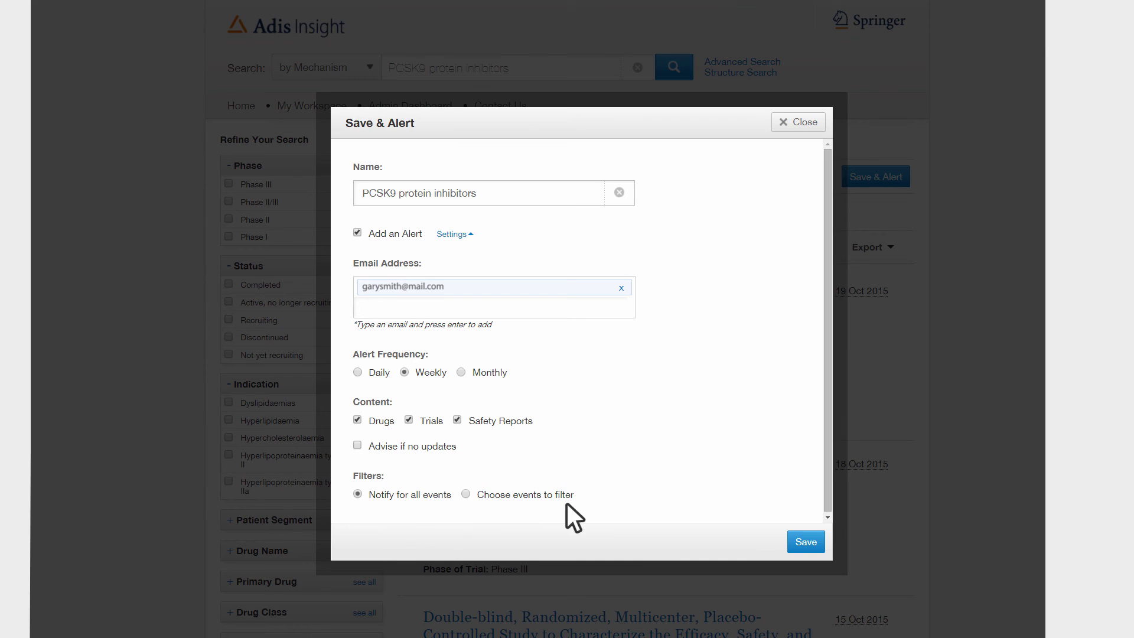
left_click(799, 542)
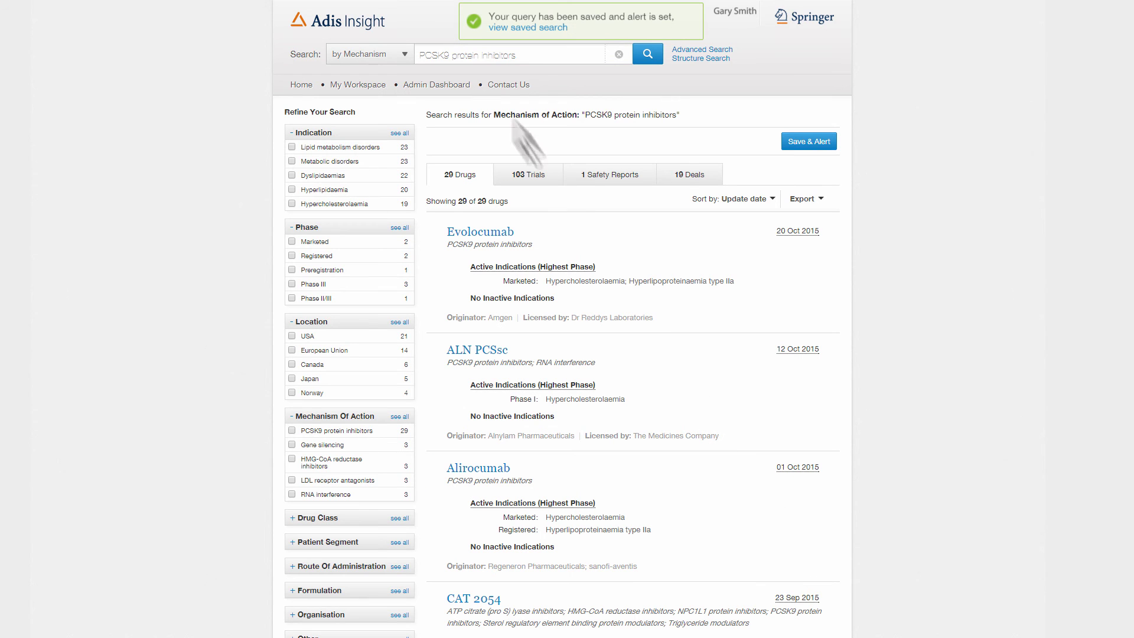